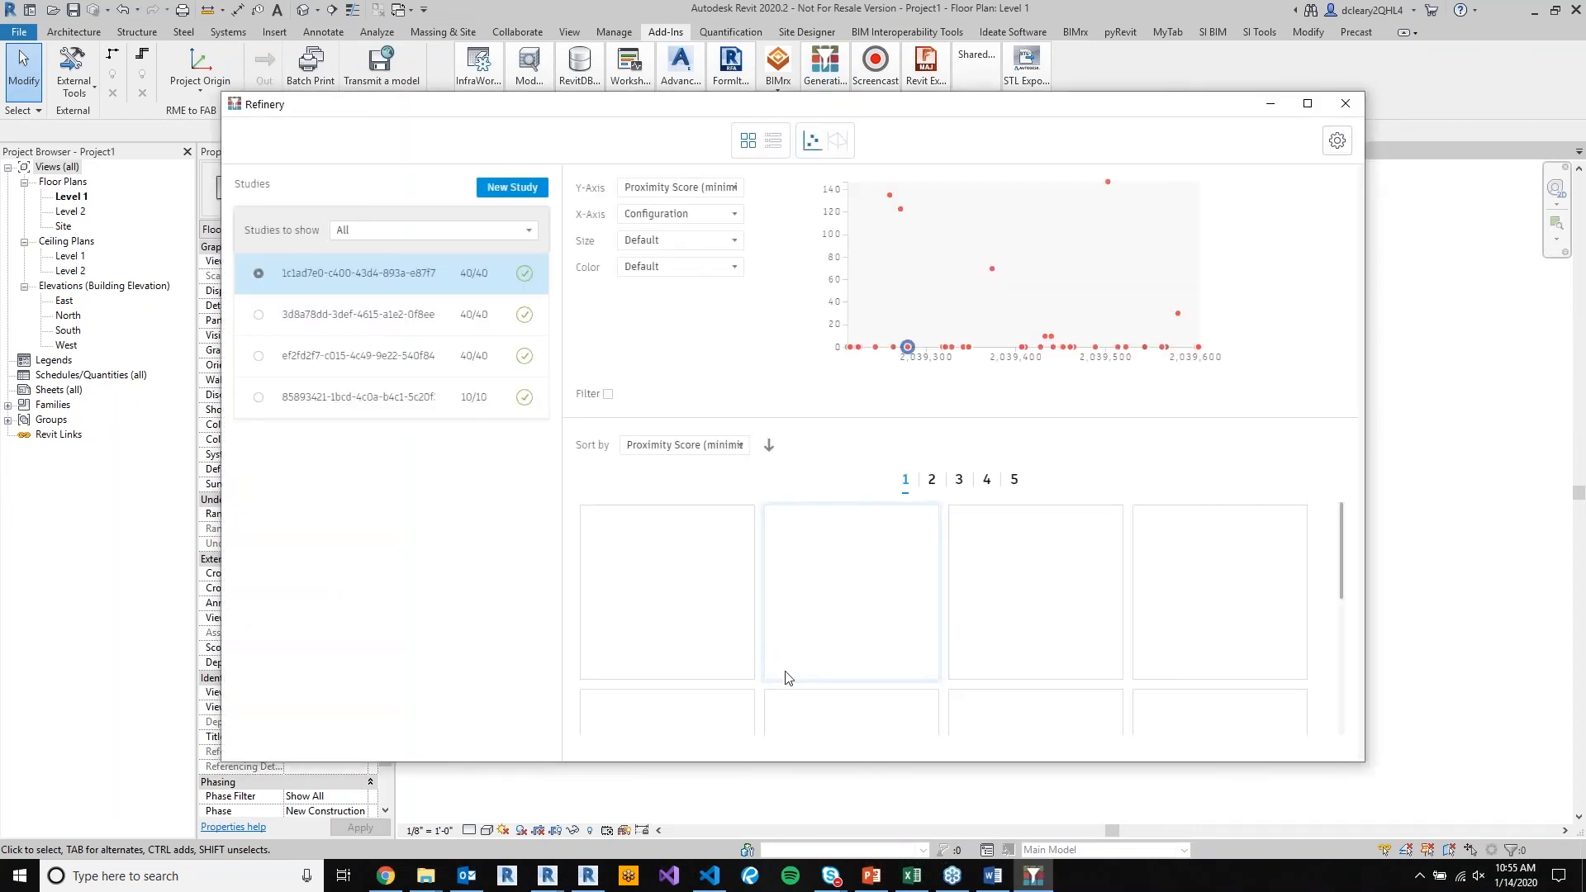
Show the third study's results in Refinery and look through its design thumbnails.
click(260, 359)
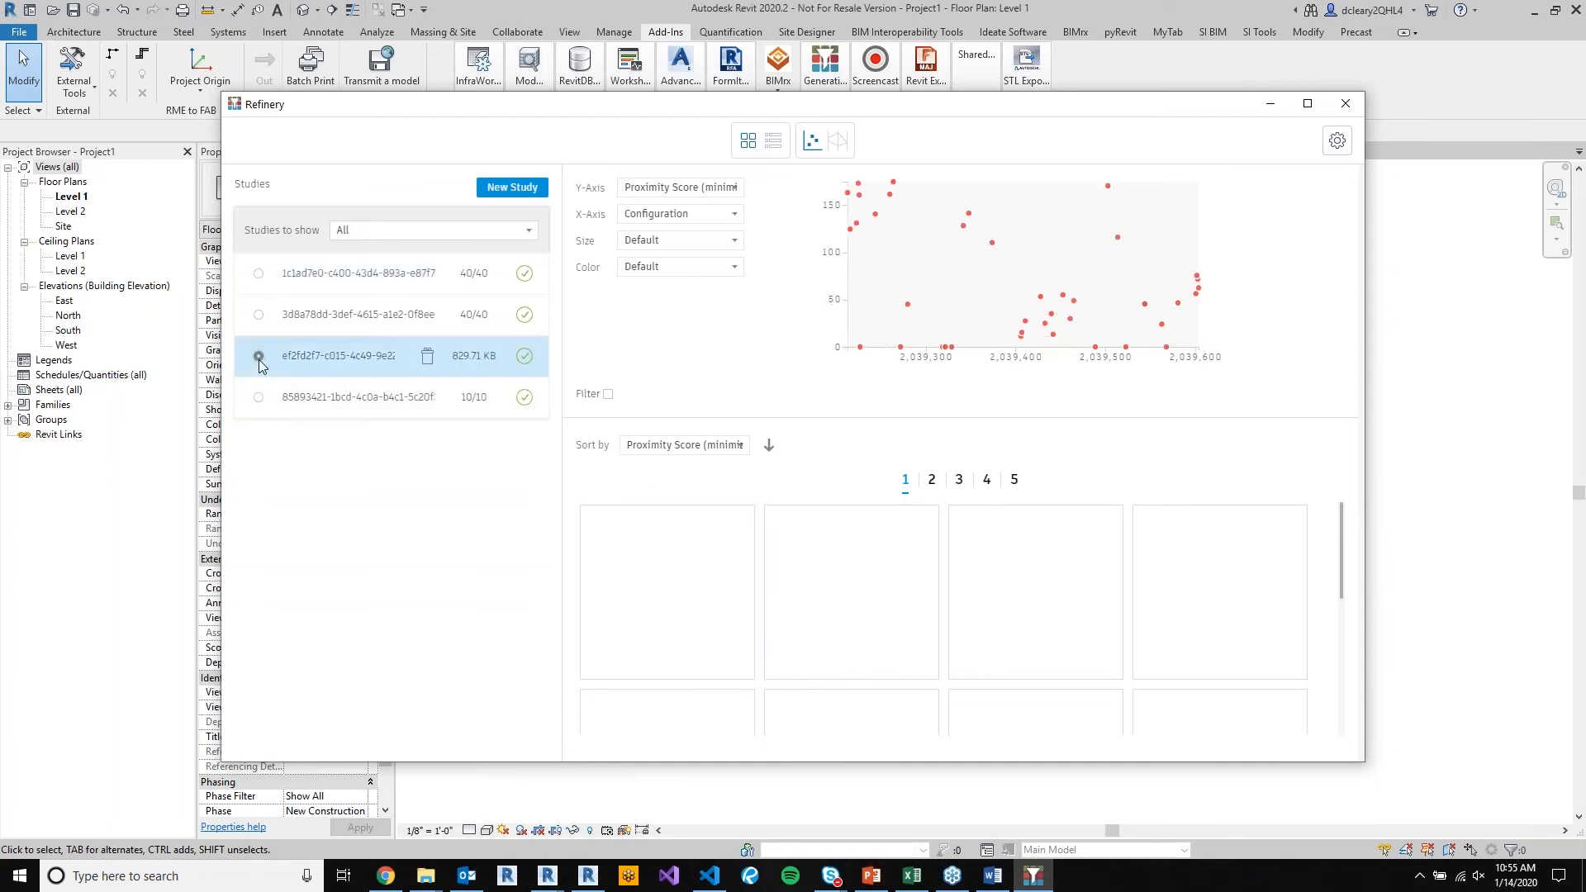
scroll(1322, 538, down, 2)
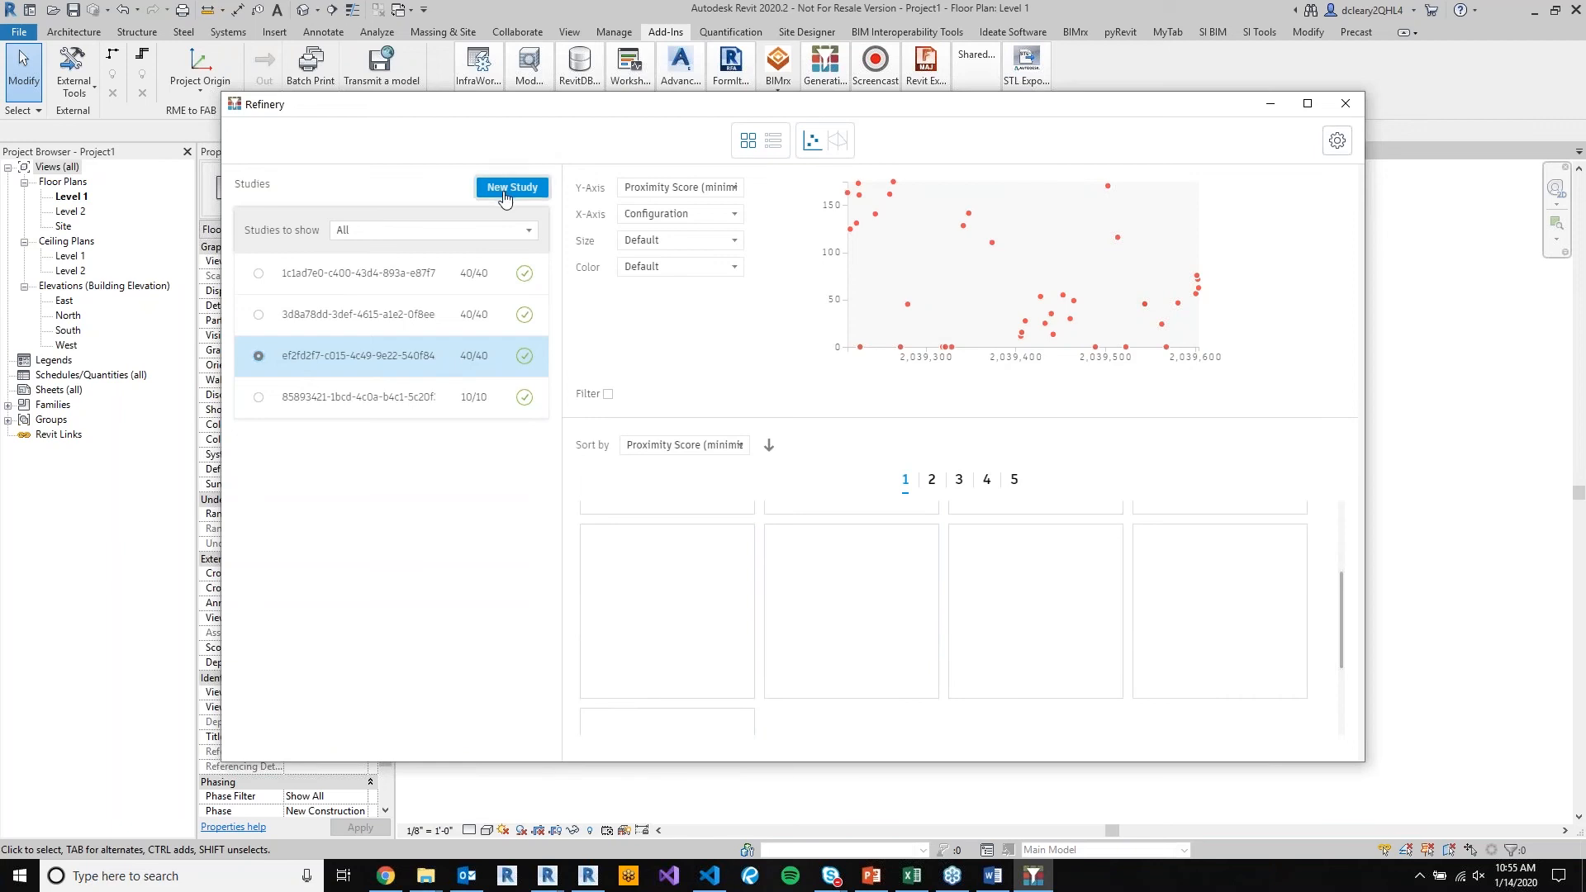
Review the new-study Optimize settings and listed issues for the GenerateFloorPlan script, and cancel without generating.
click(504, 199)
click(794, 248)
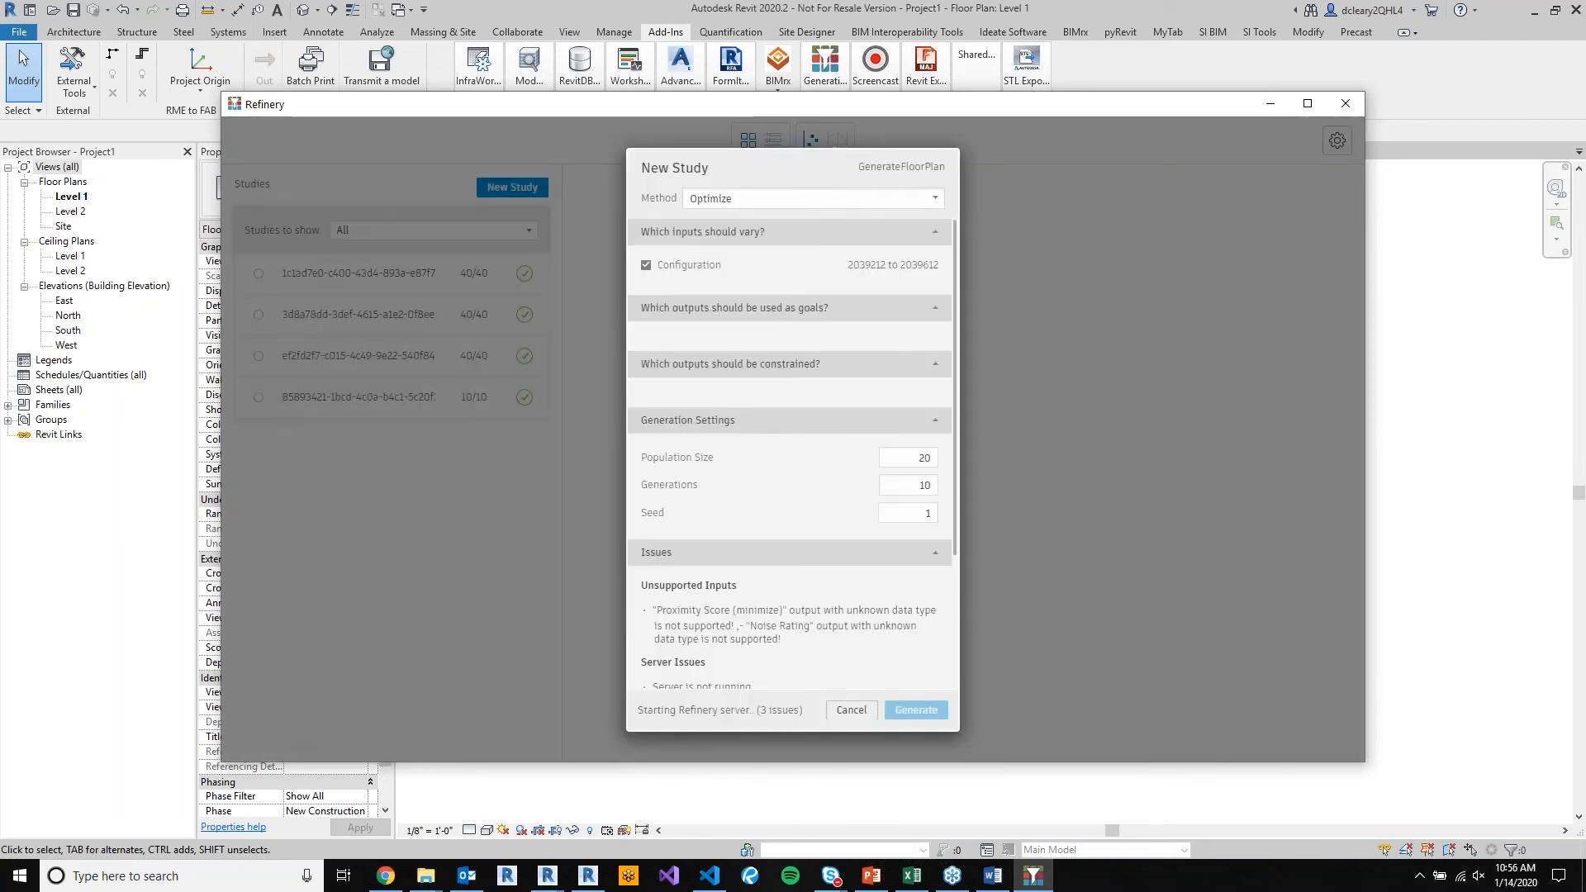
scroll(796, 567, down, 2)
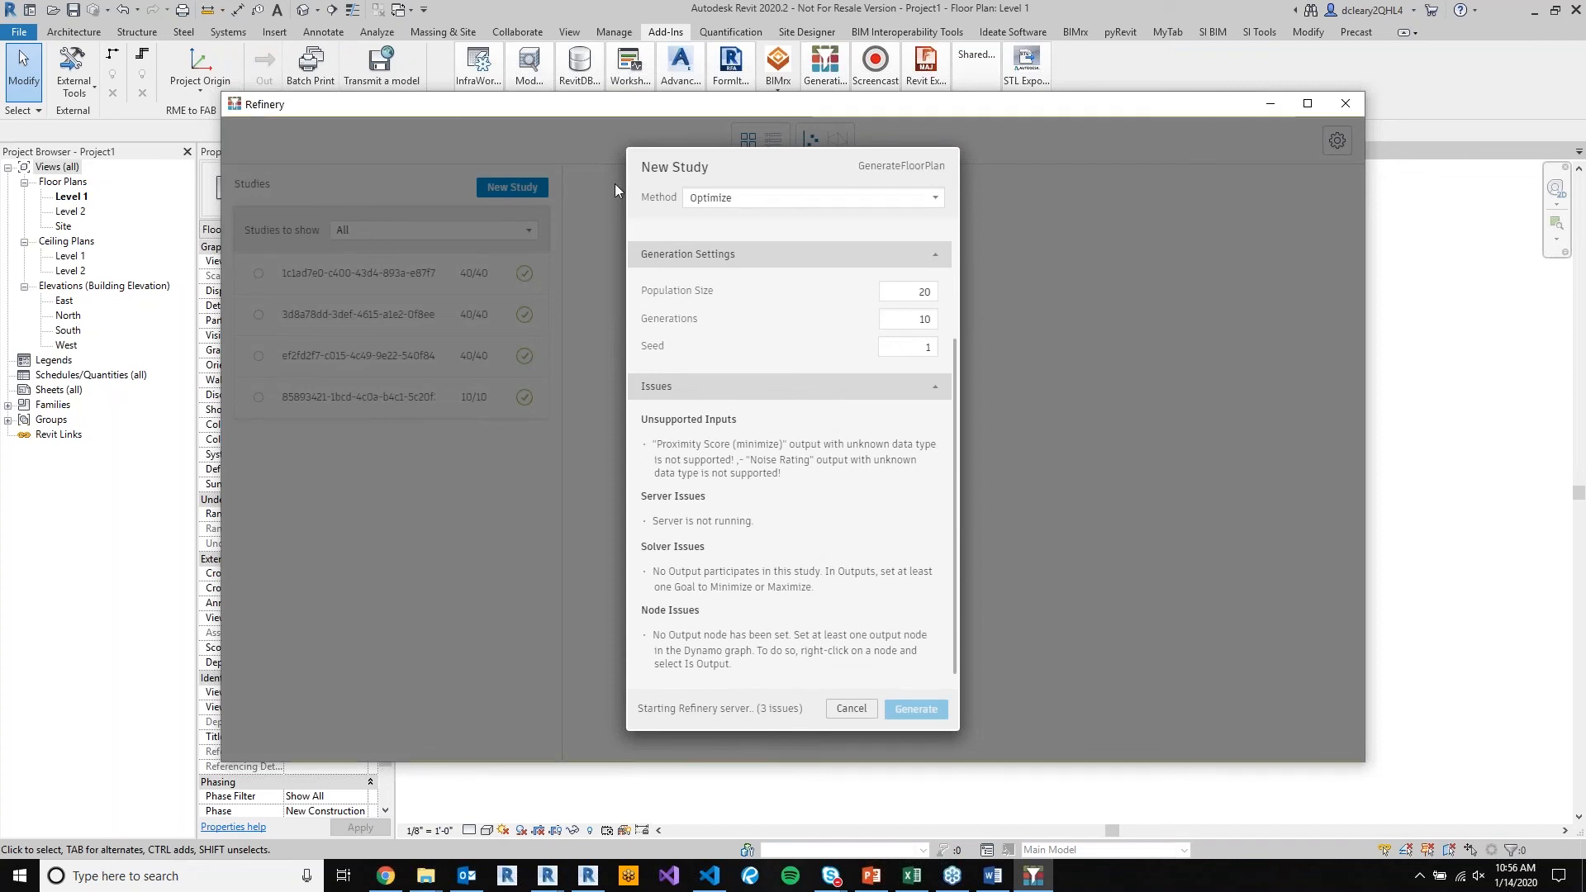
click(859, 716)
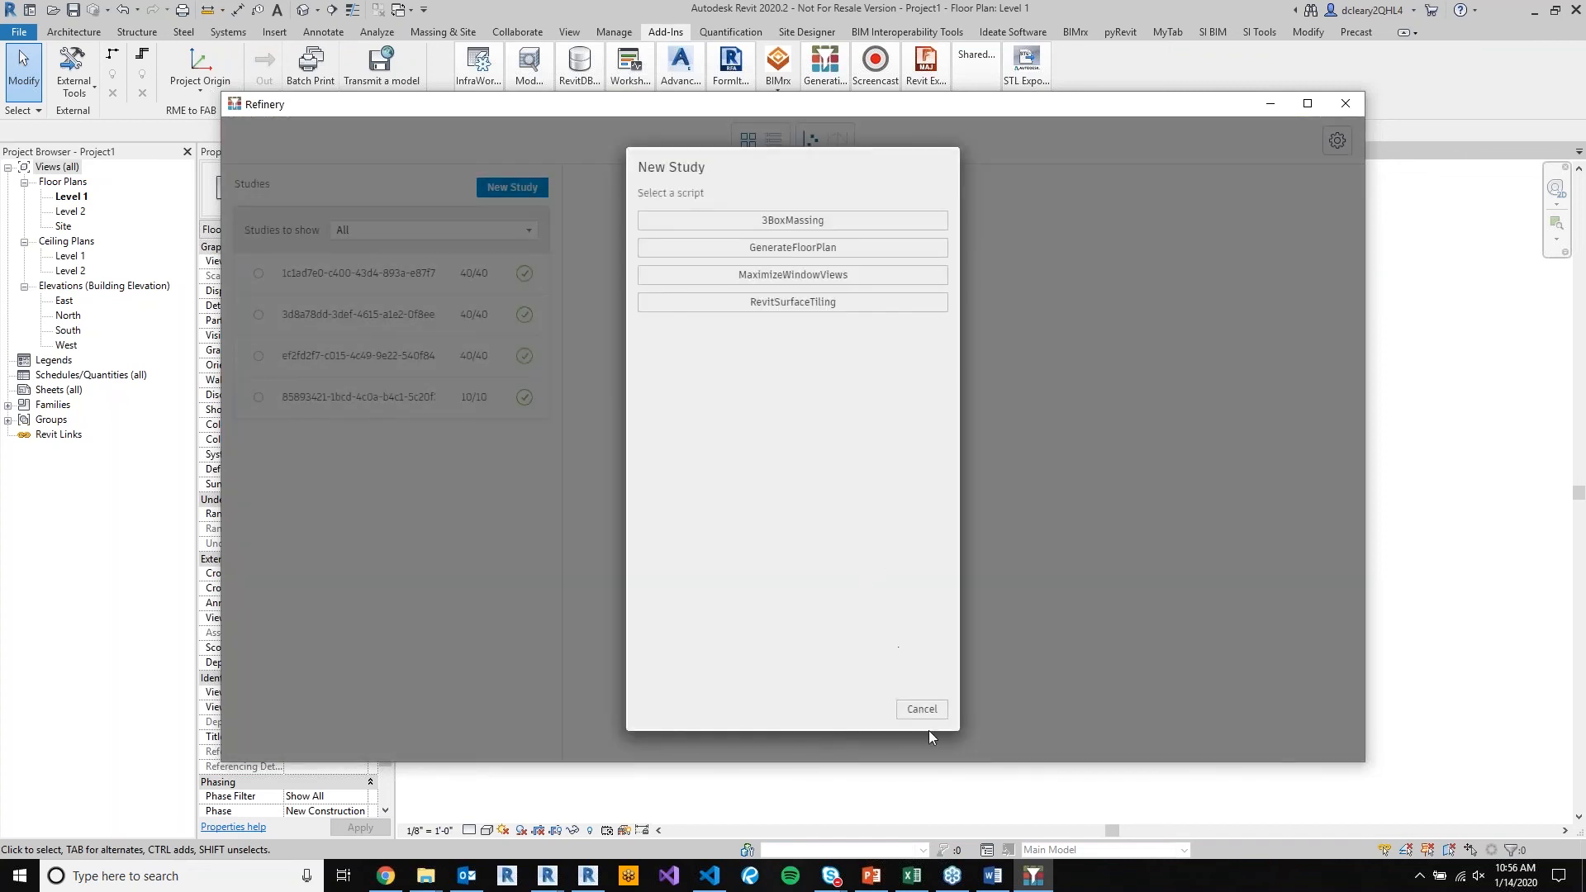
click(922, 710)
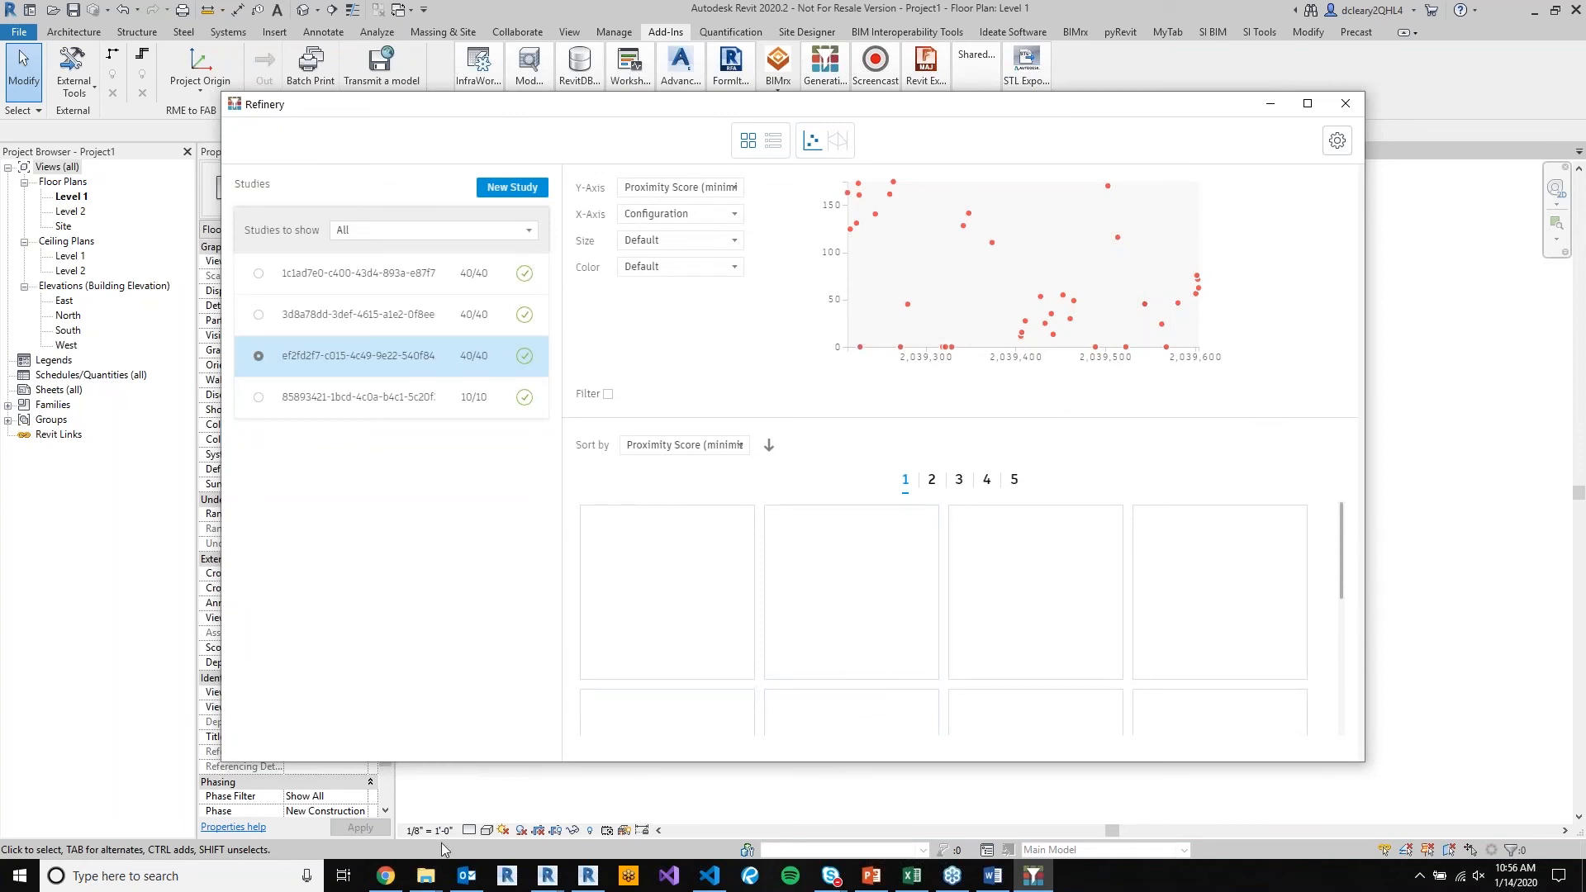
Open Simple.xlsx in Excel from the 22_SpacePlanning folder.
mouse_move(426, 879)
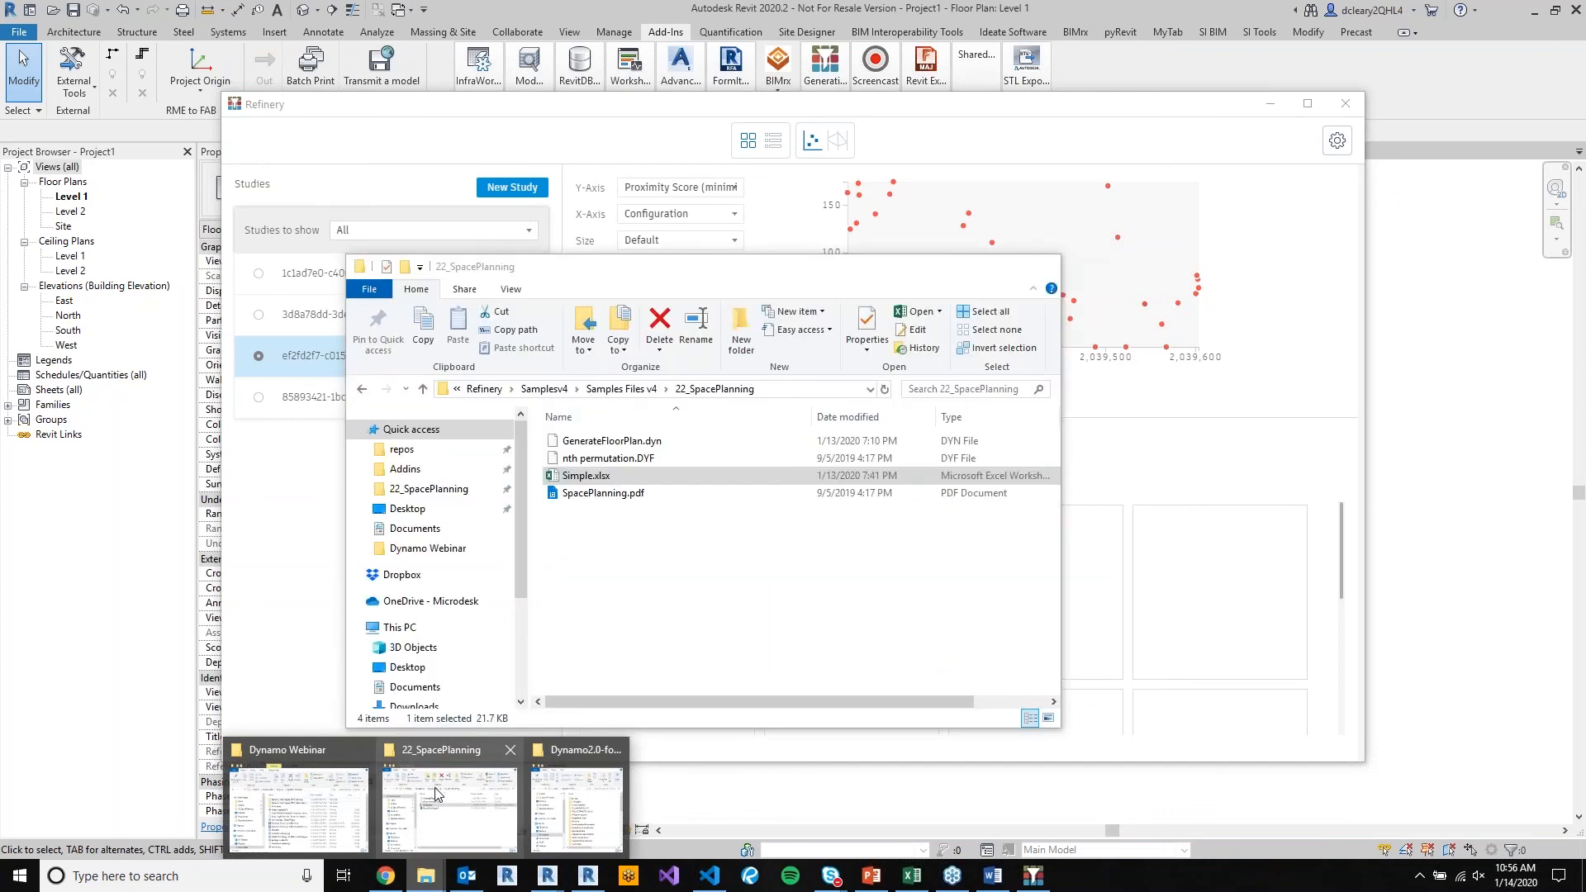
click(434, 792)
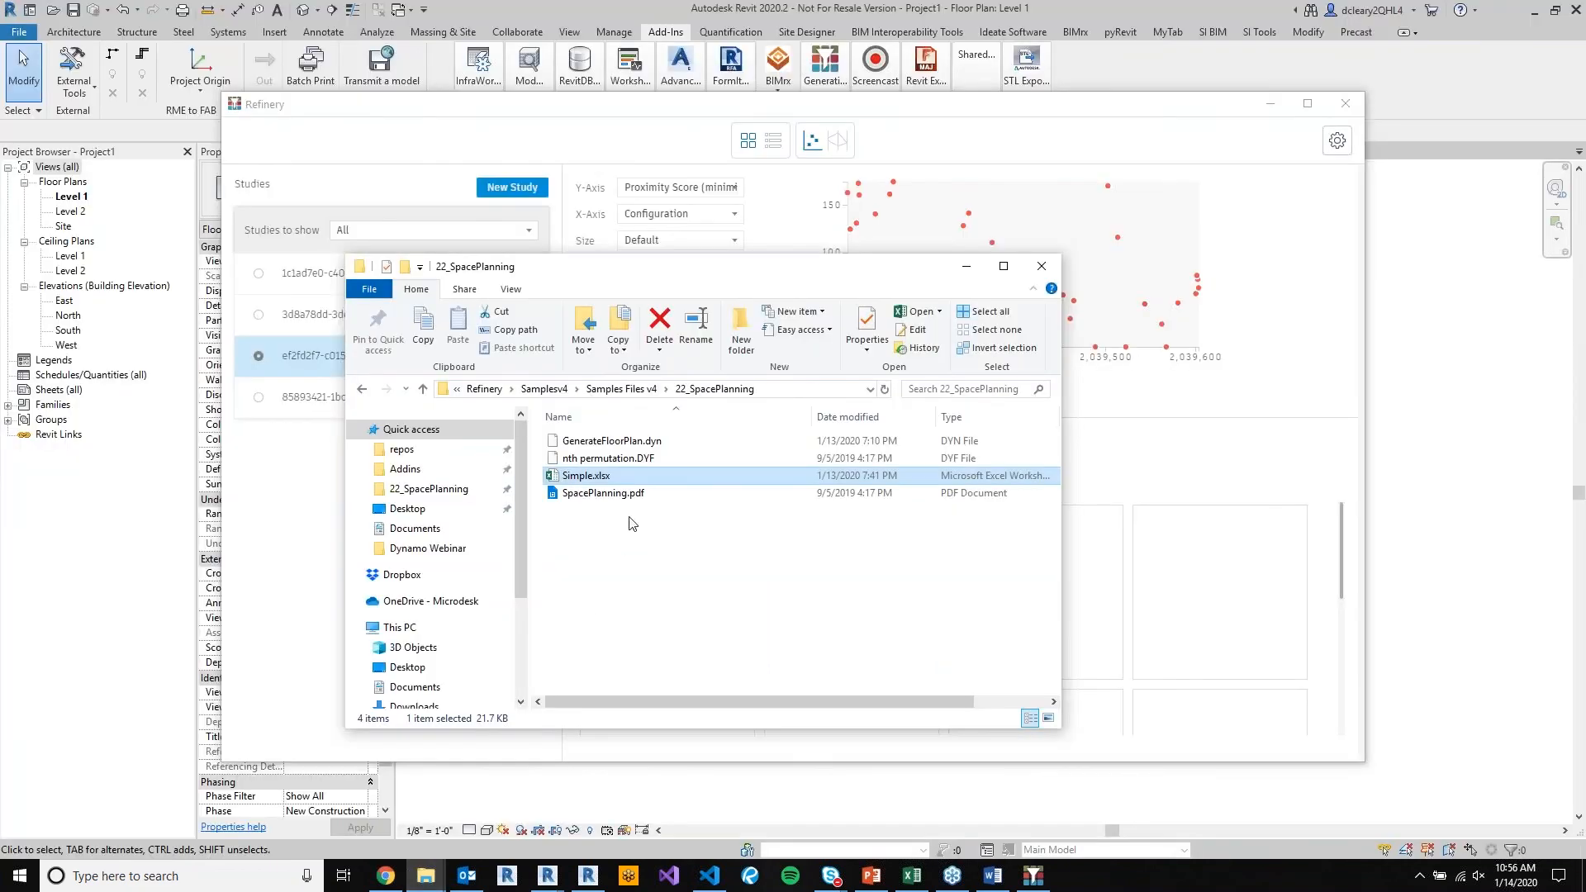
double_click(617, 477)
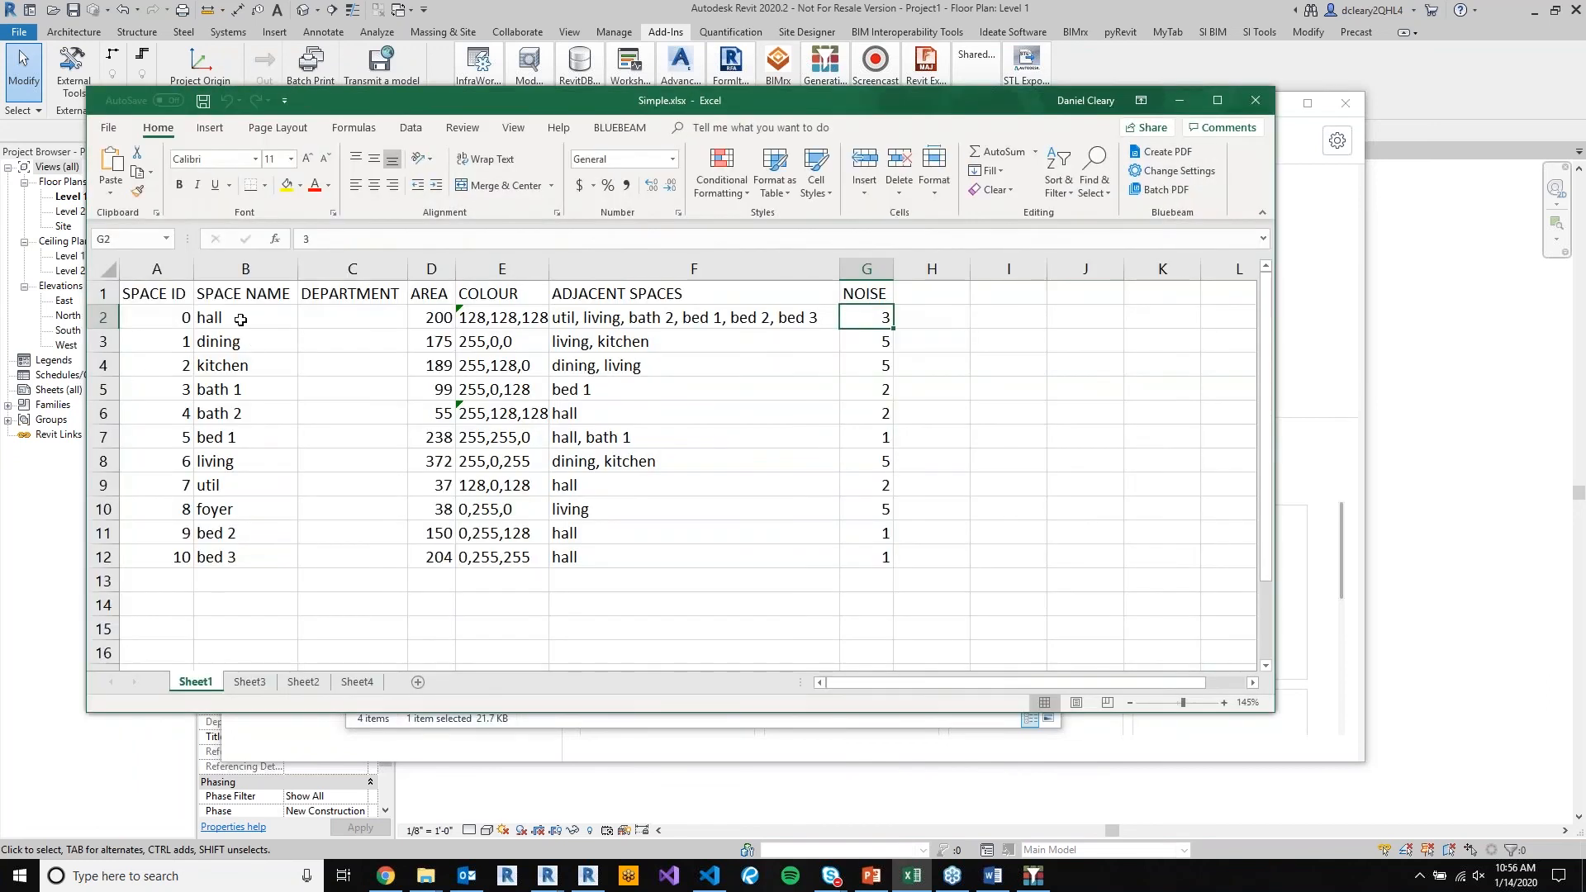
Examine the space program's name, area, colour, adjacent spaces and noise columns for the hall, dining and kitchen rows.
click(240, 319)
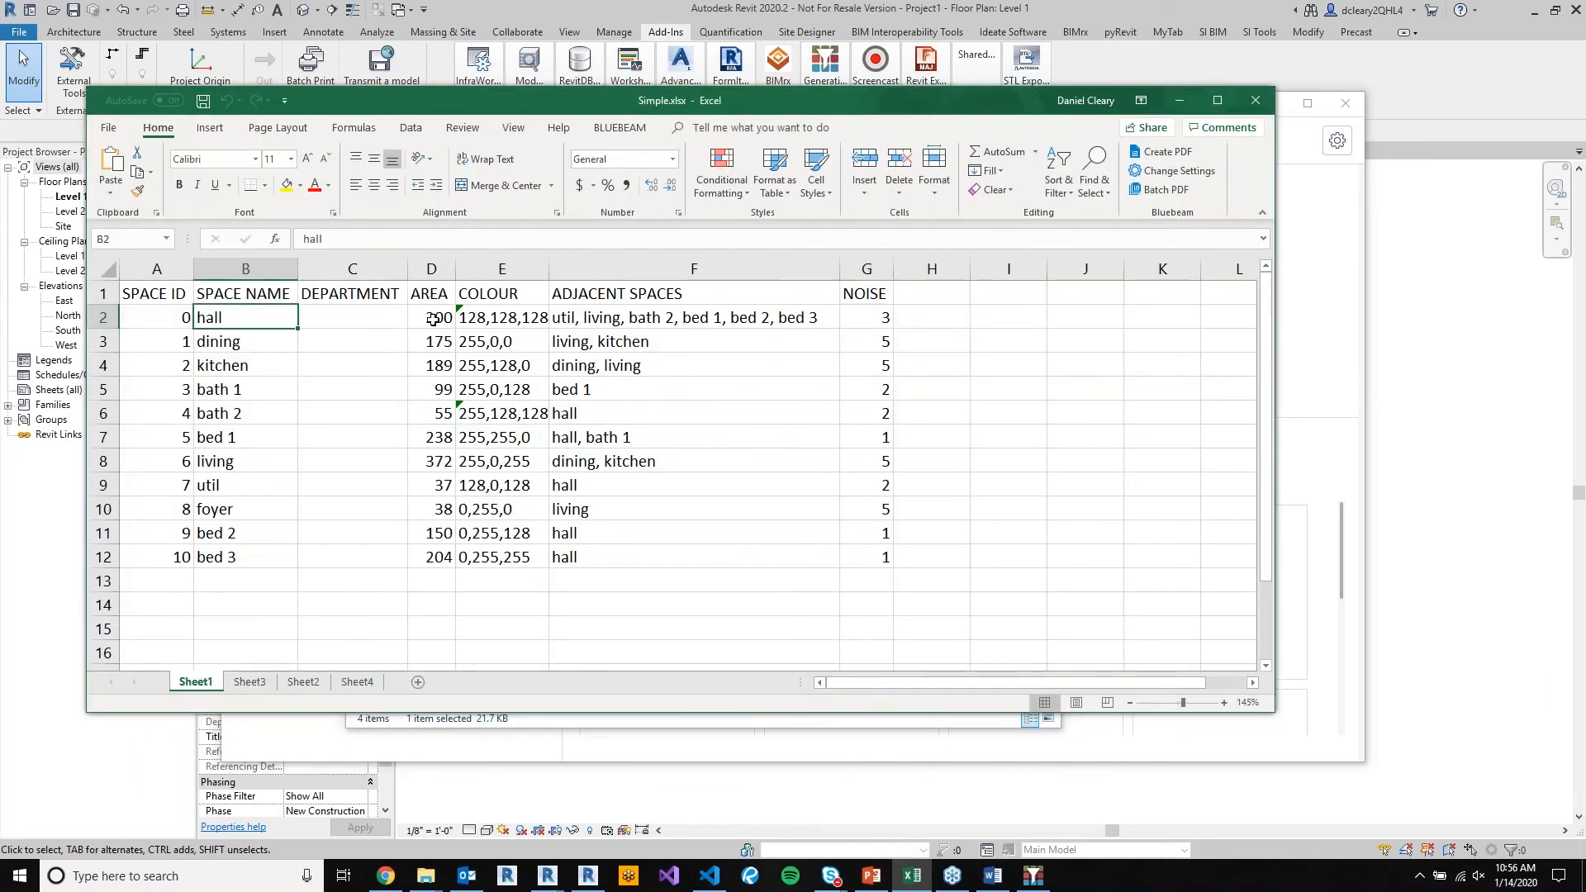
drag(433, 320, 431, 413)
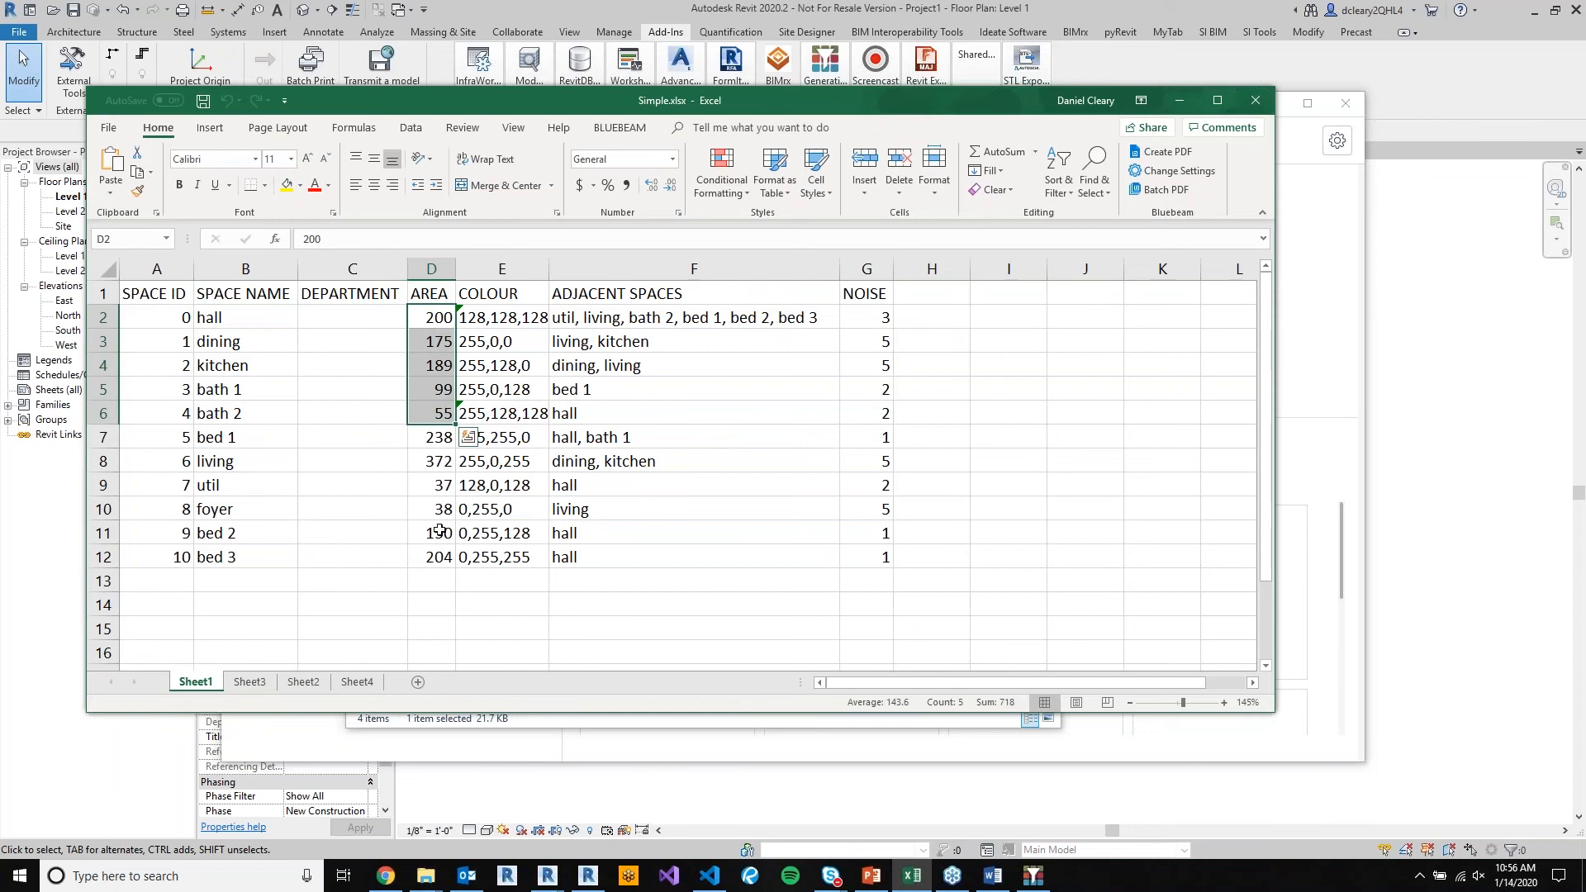
click(525, 324)
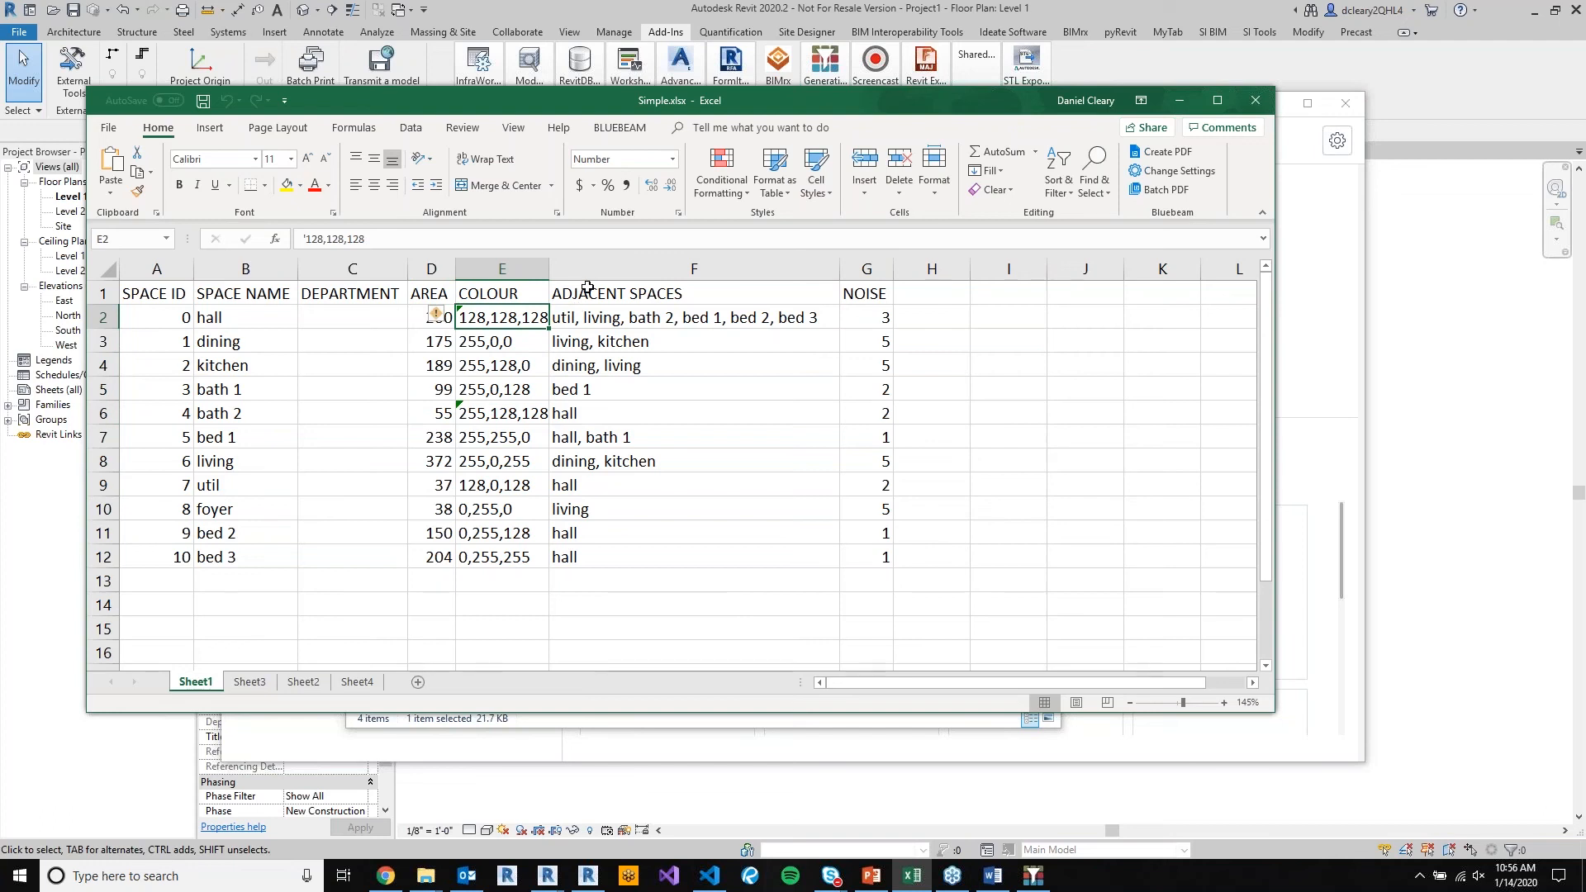
click(637, 318)
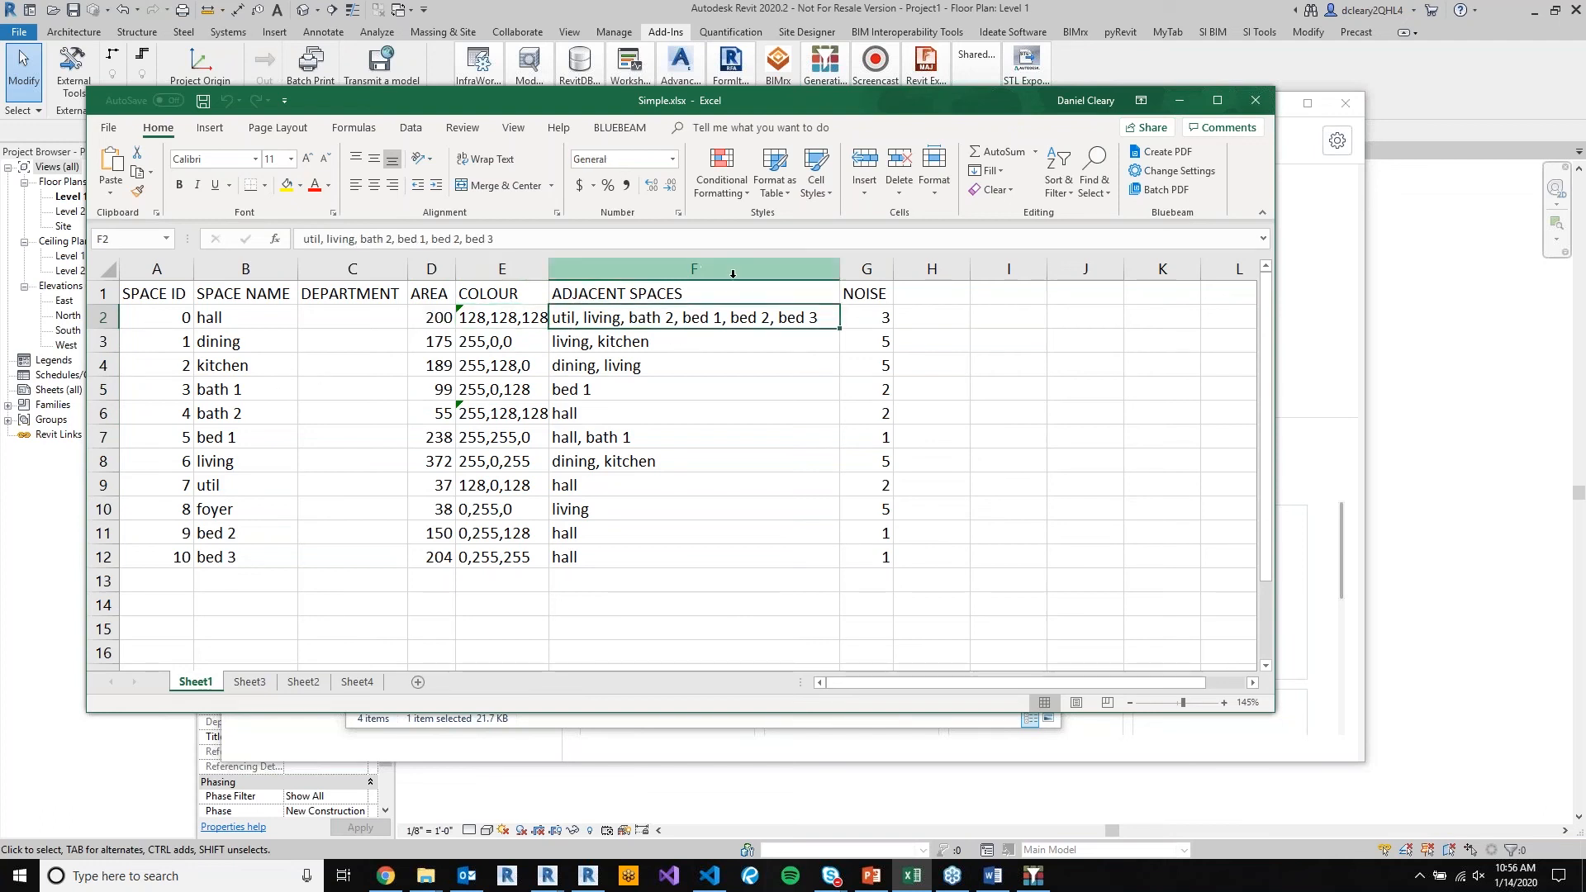
click(865, 320)
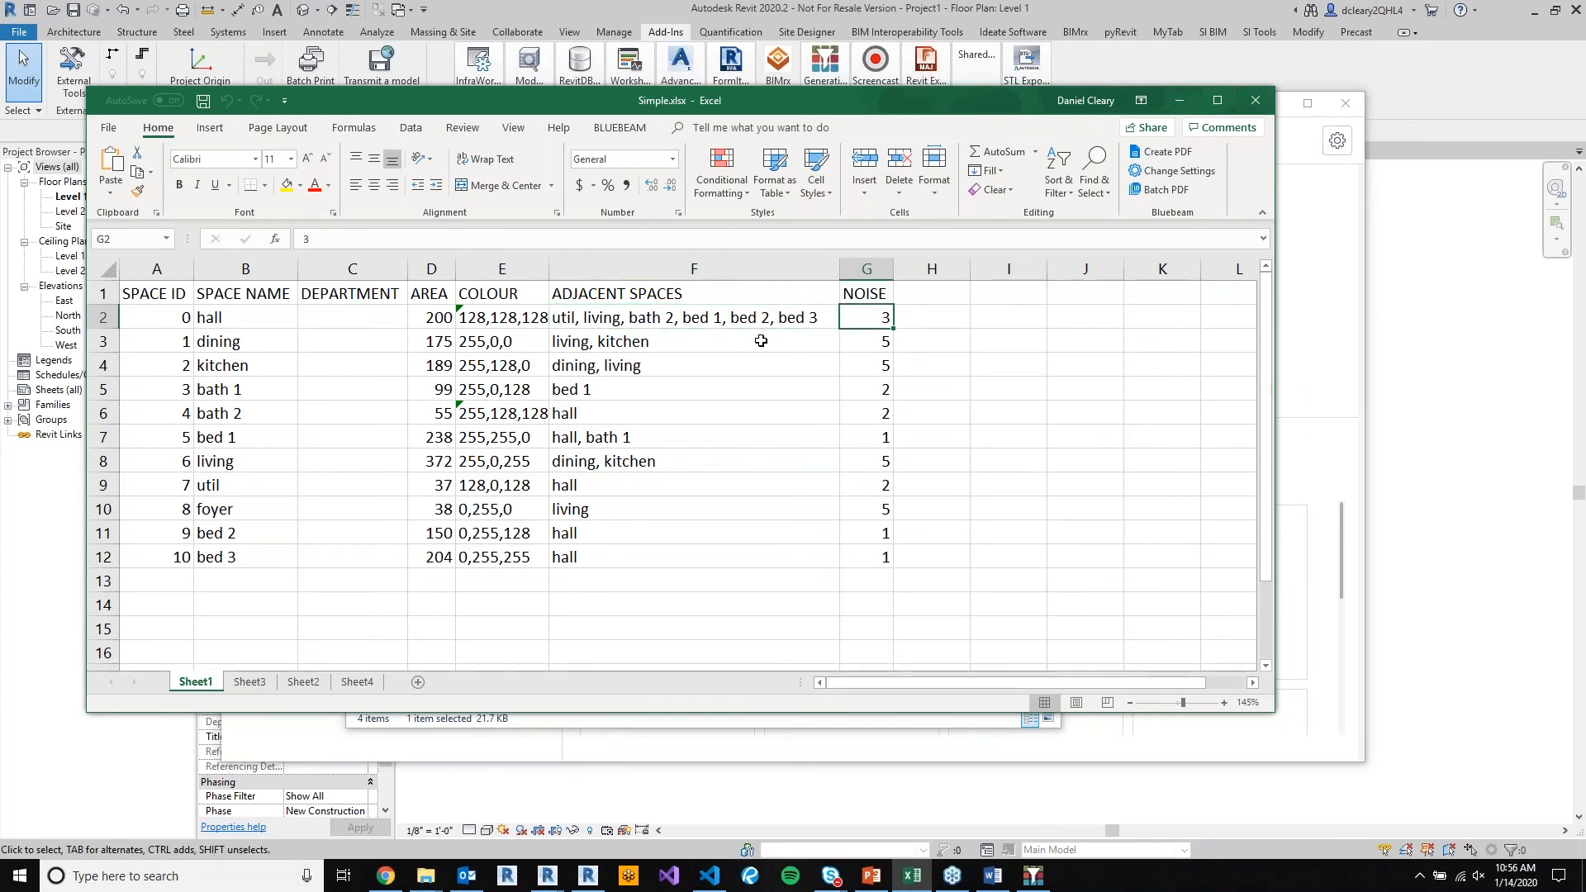
click(647, 326)
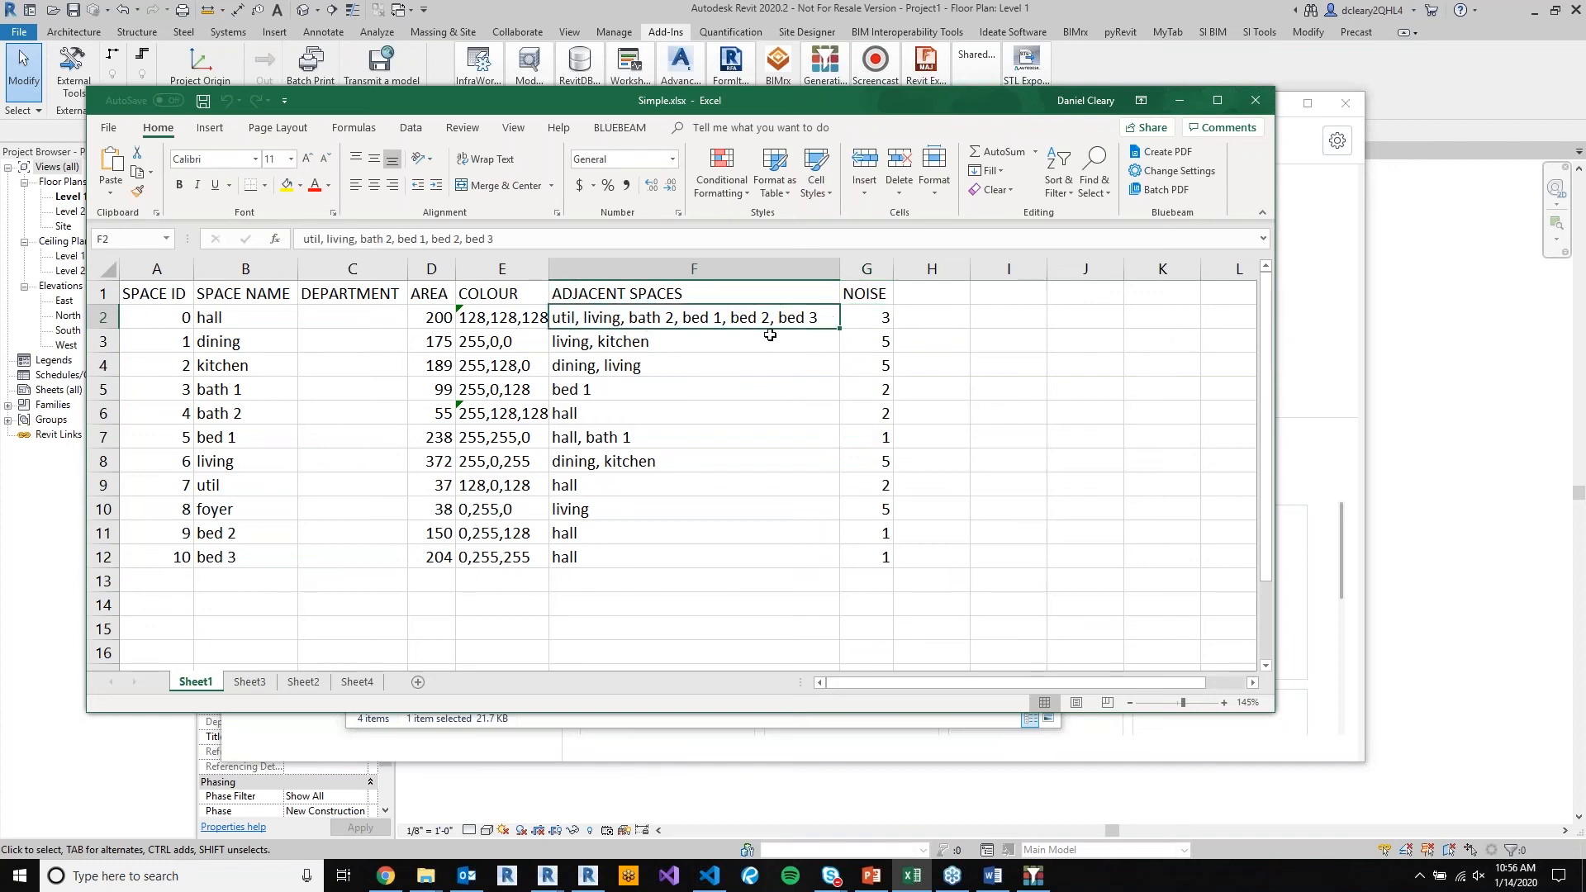
click(875, 321)
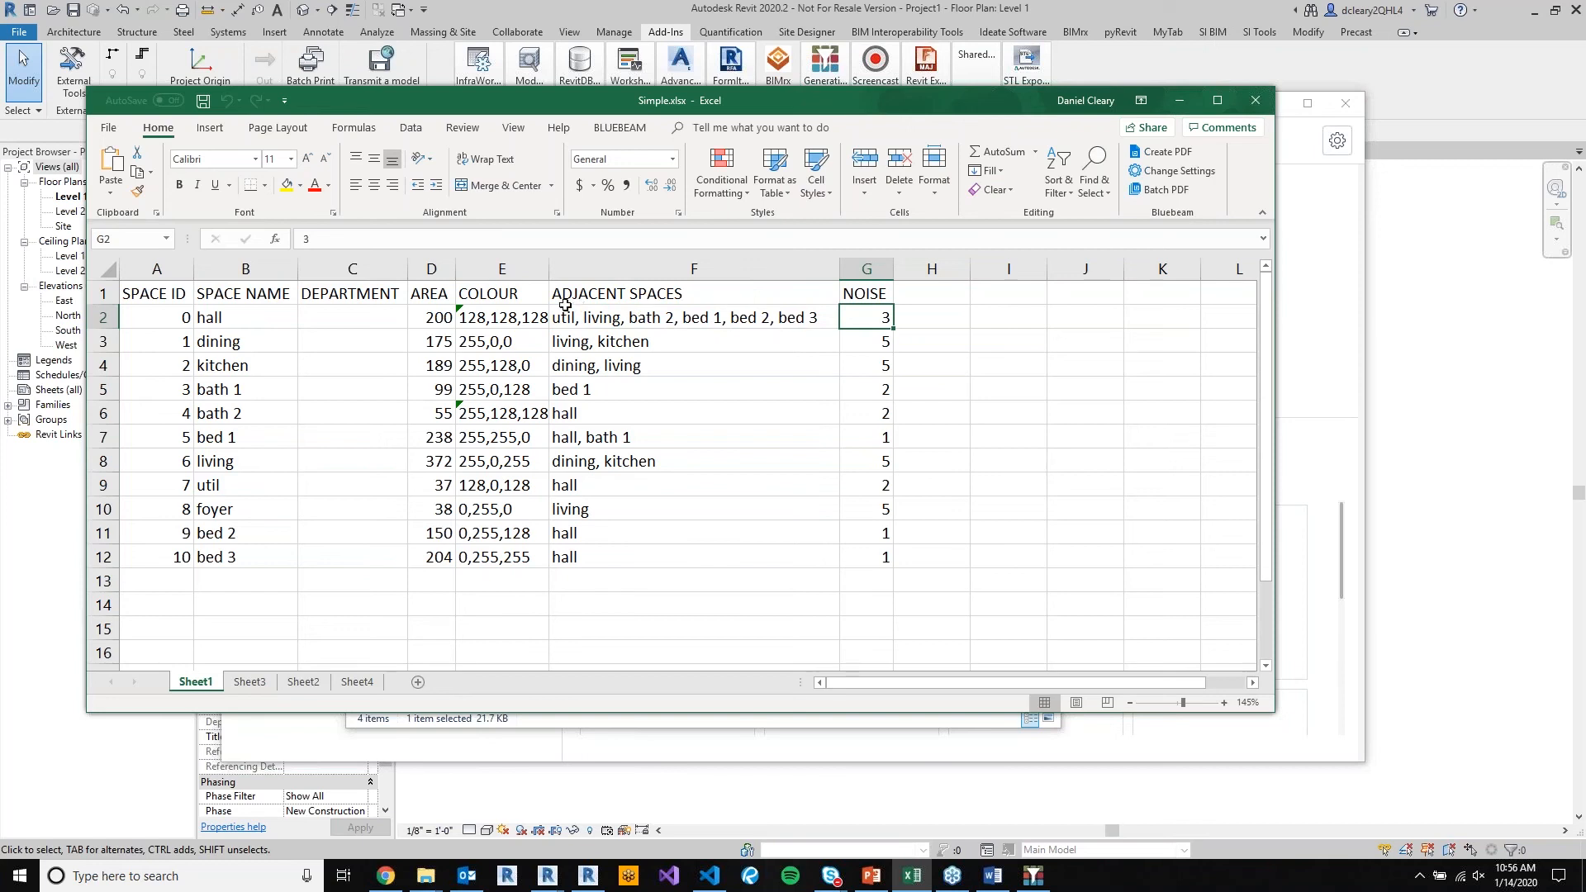
click(666, 340)
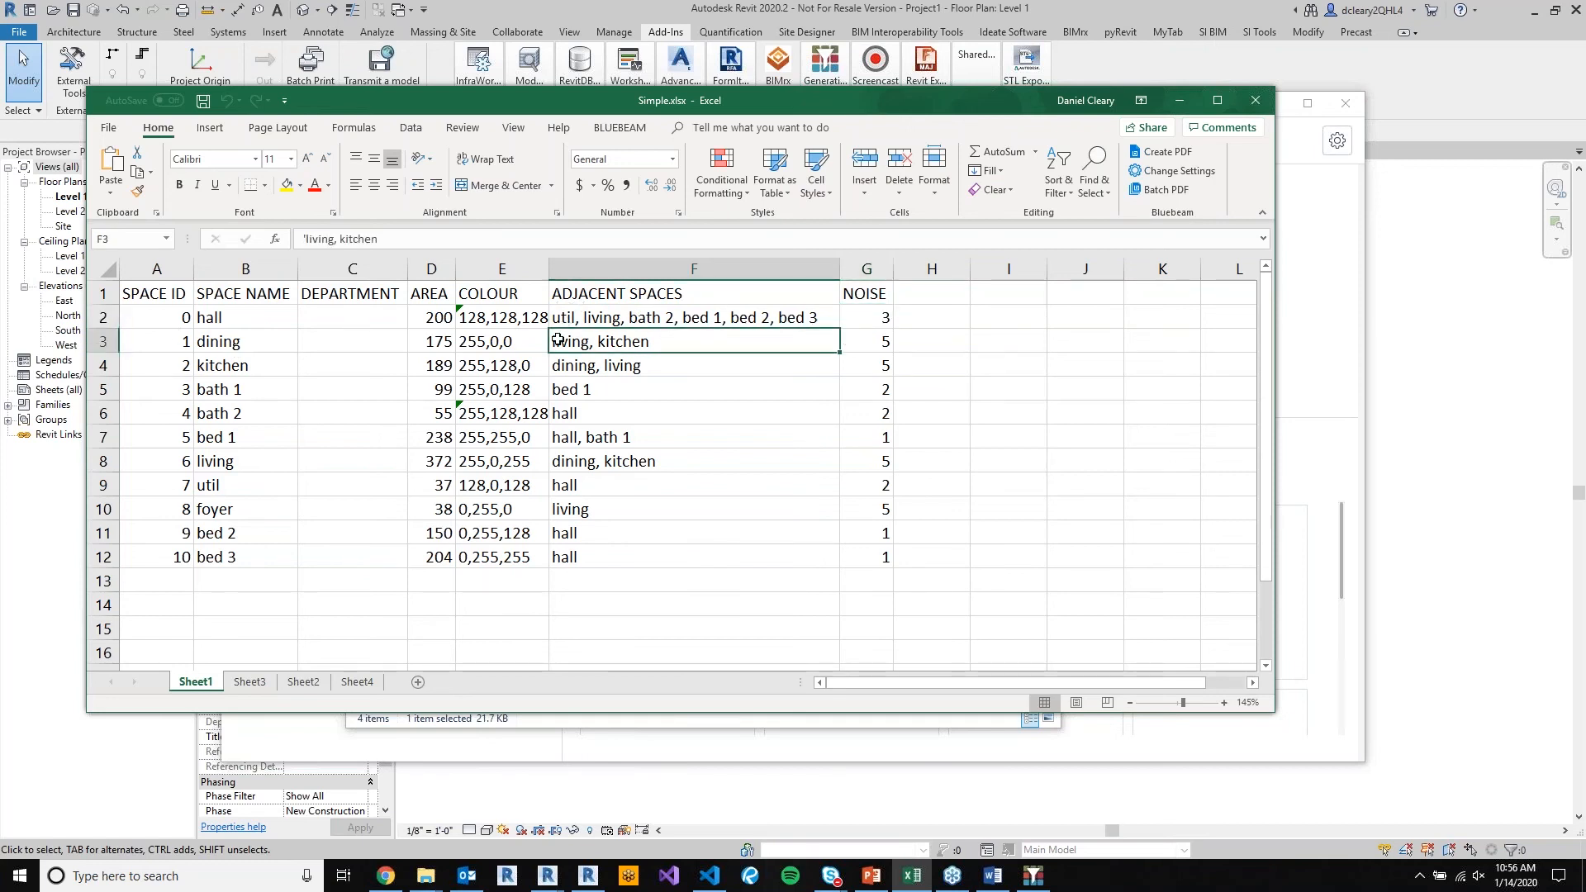
click(874, 341)
key(Down)
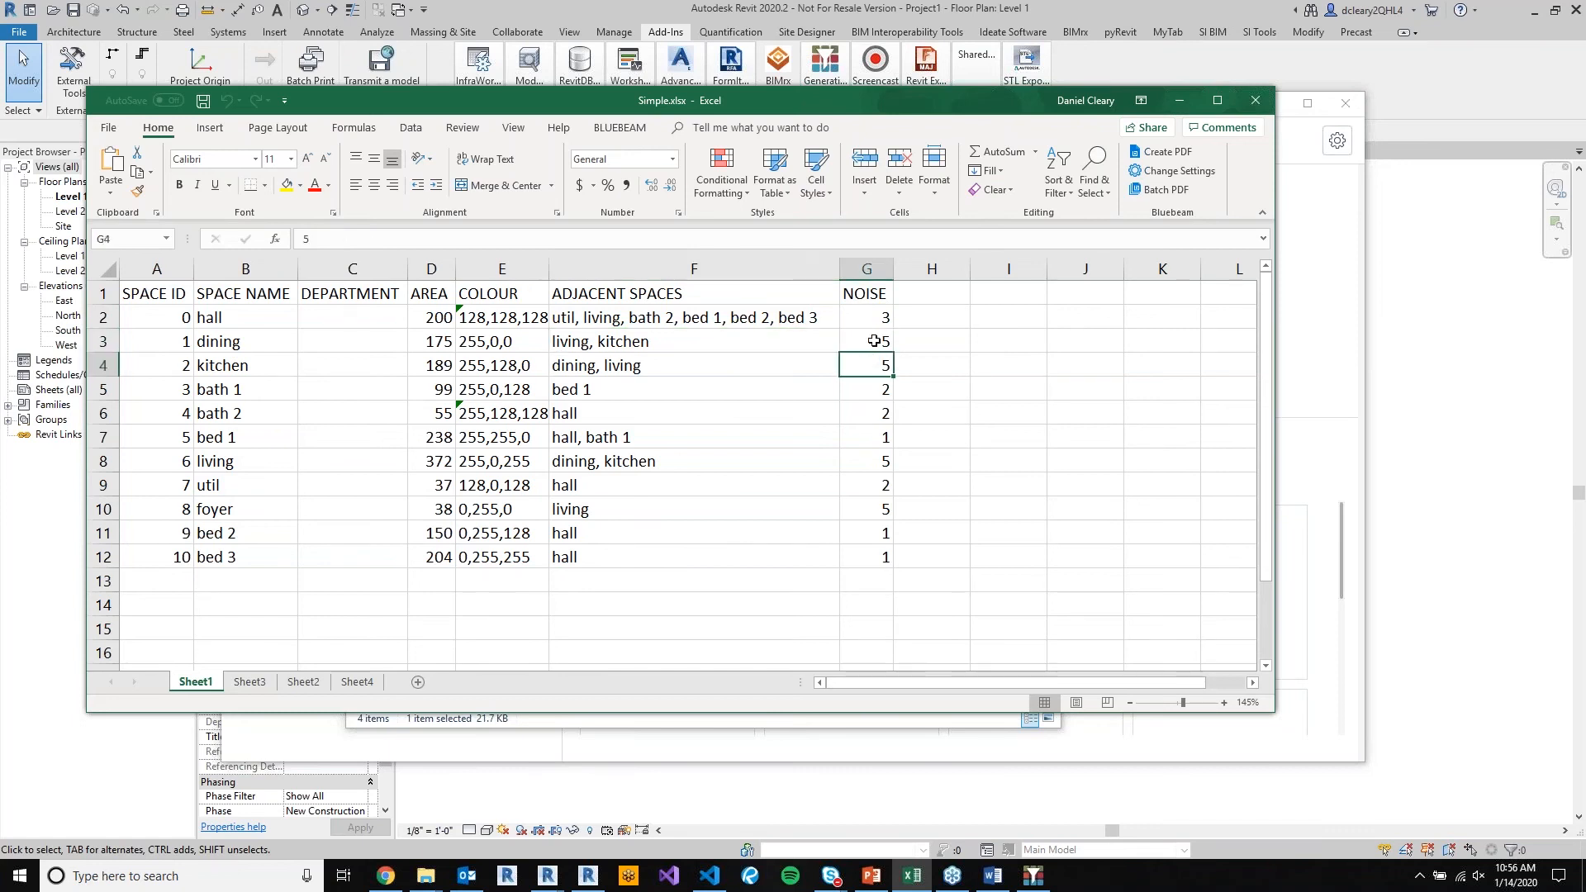
click(874, 341)
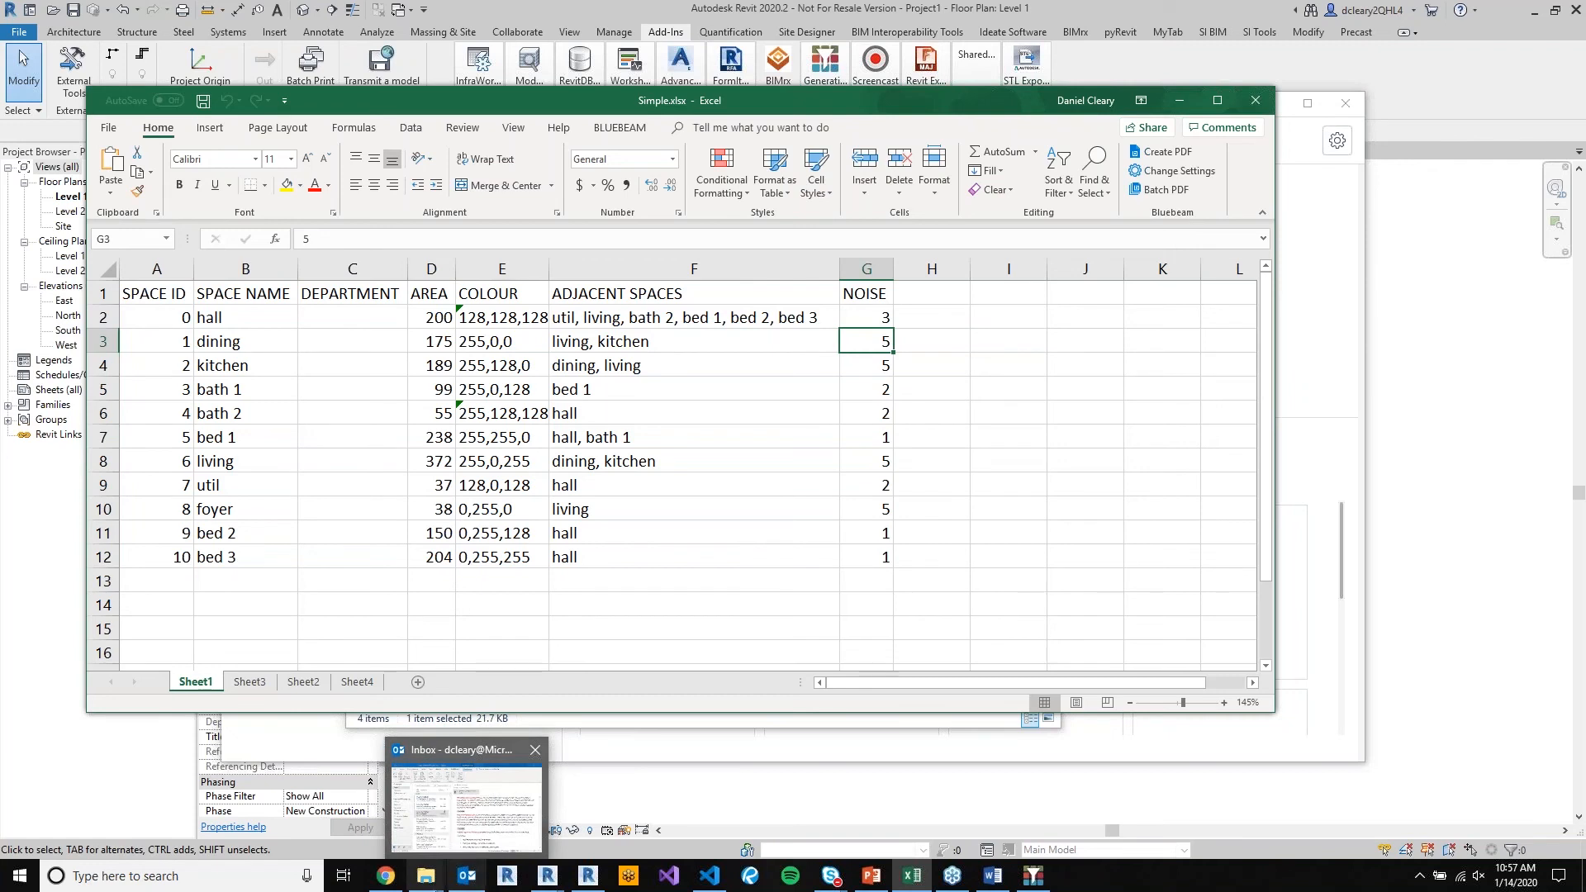
mouse_move(426, 874)
click(439, 832)
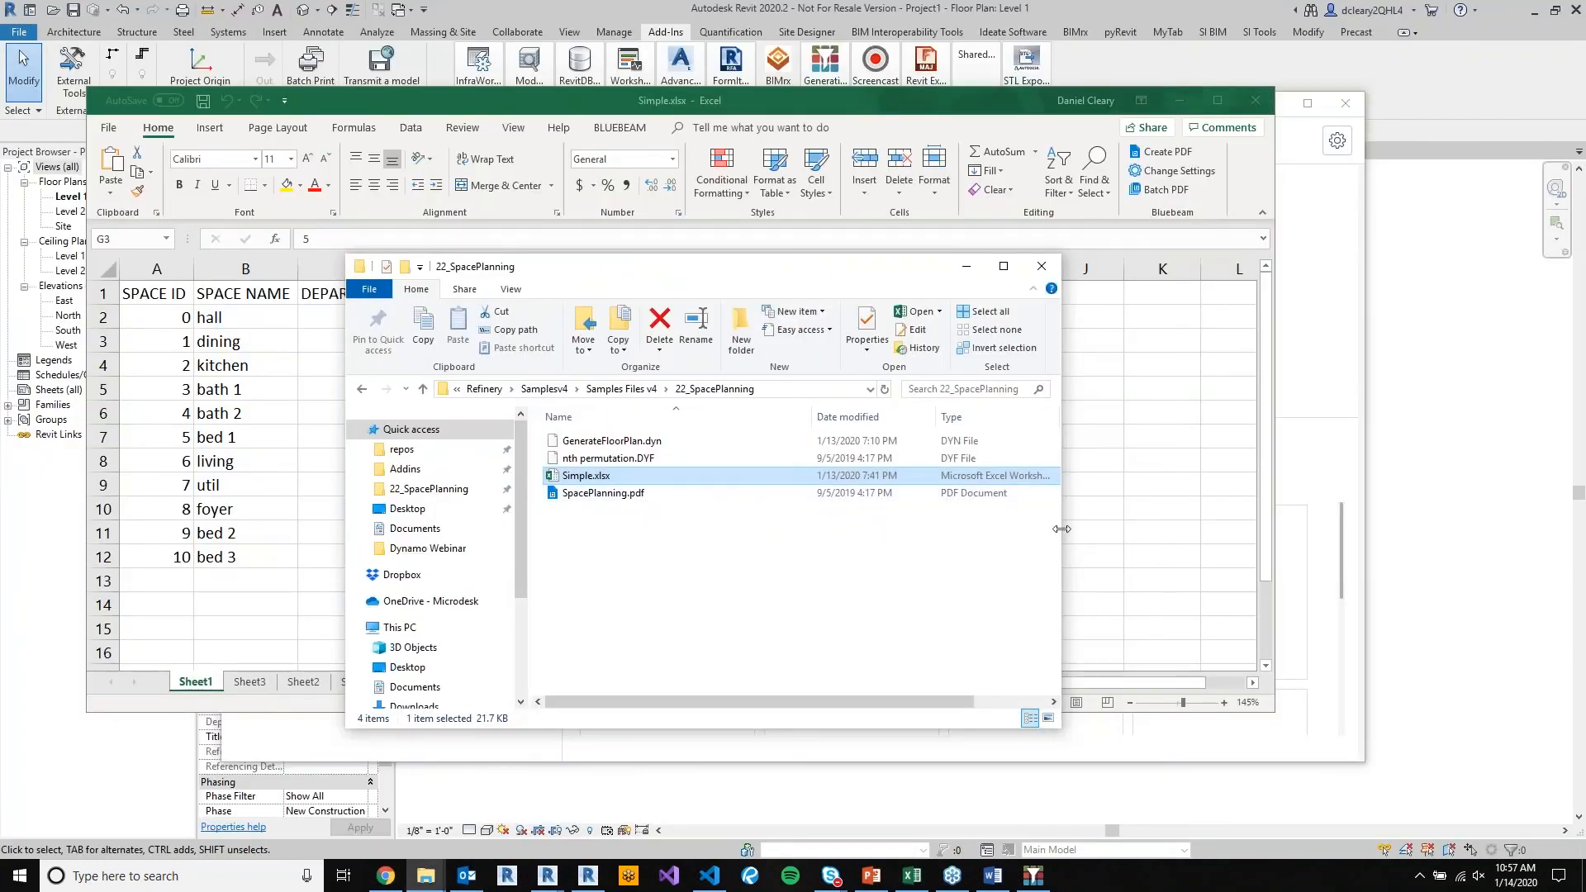
click(1168, 518)
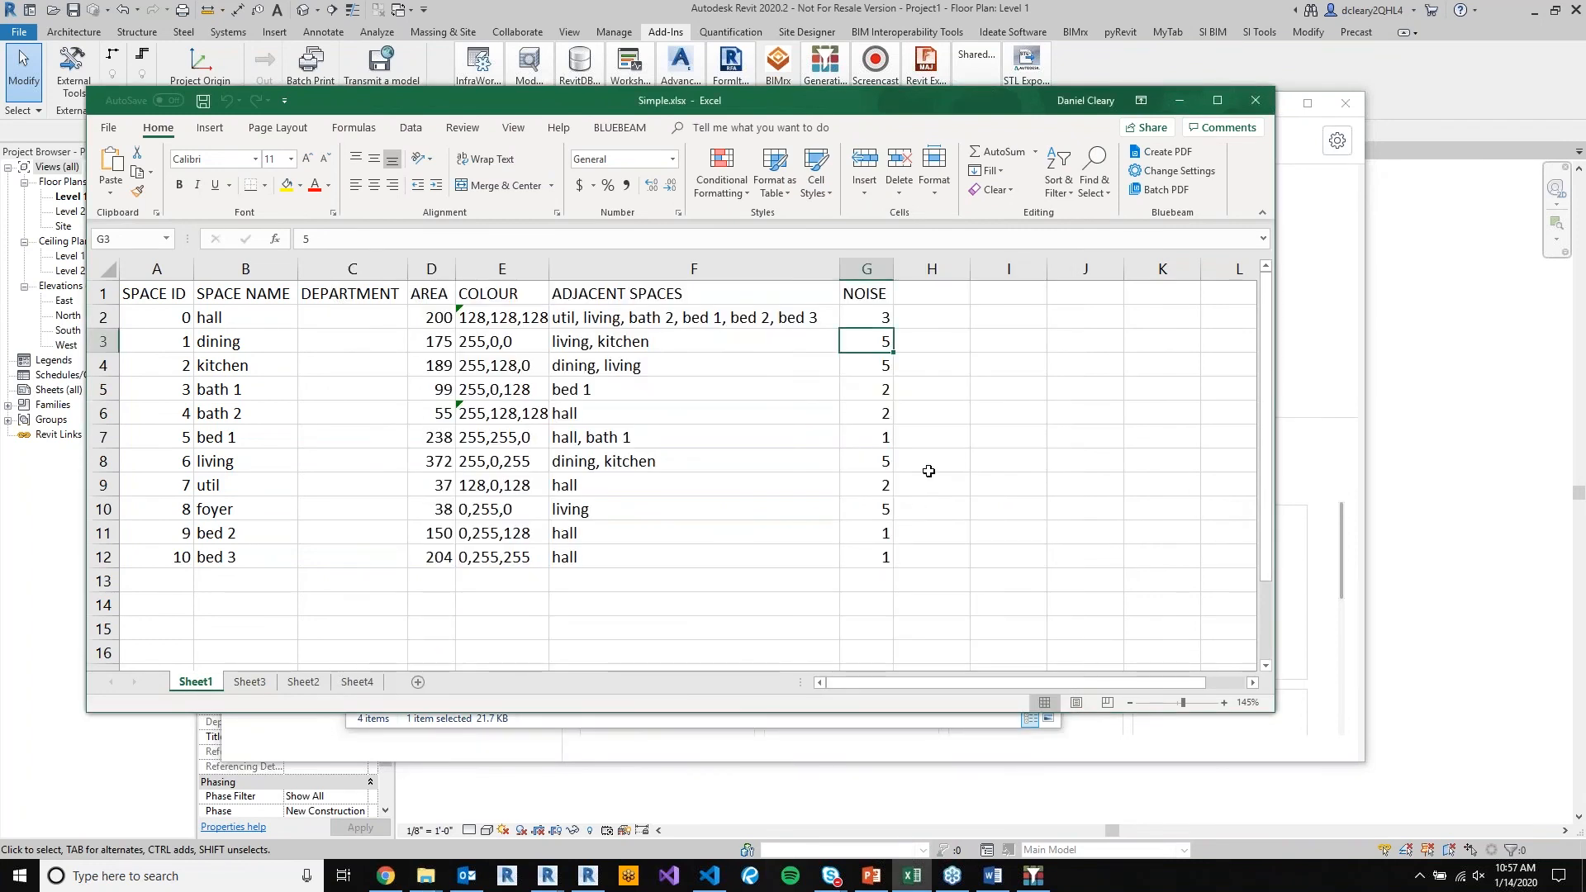
Minimize the workbook, launch Dynamo from Revit and open the recent GenerateFloorPlan graph.
click(1176, 104)
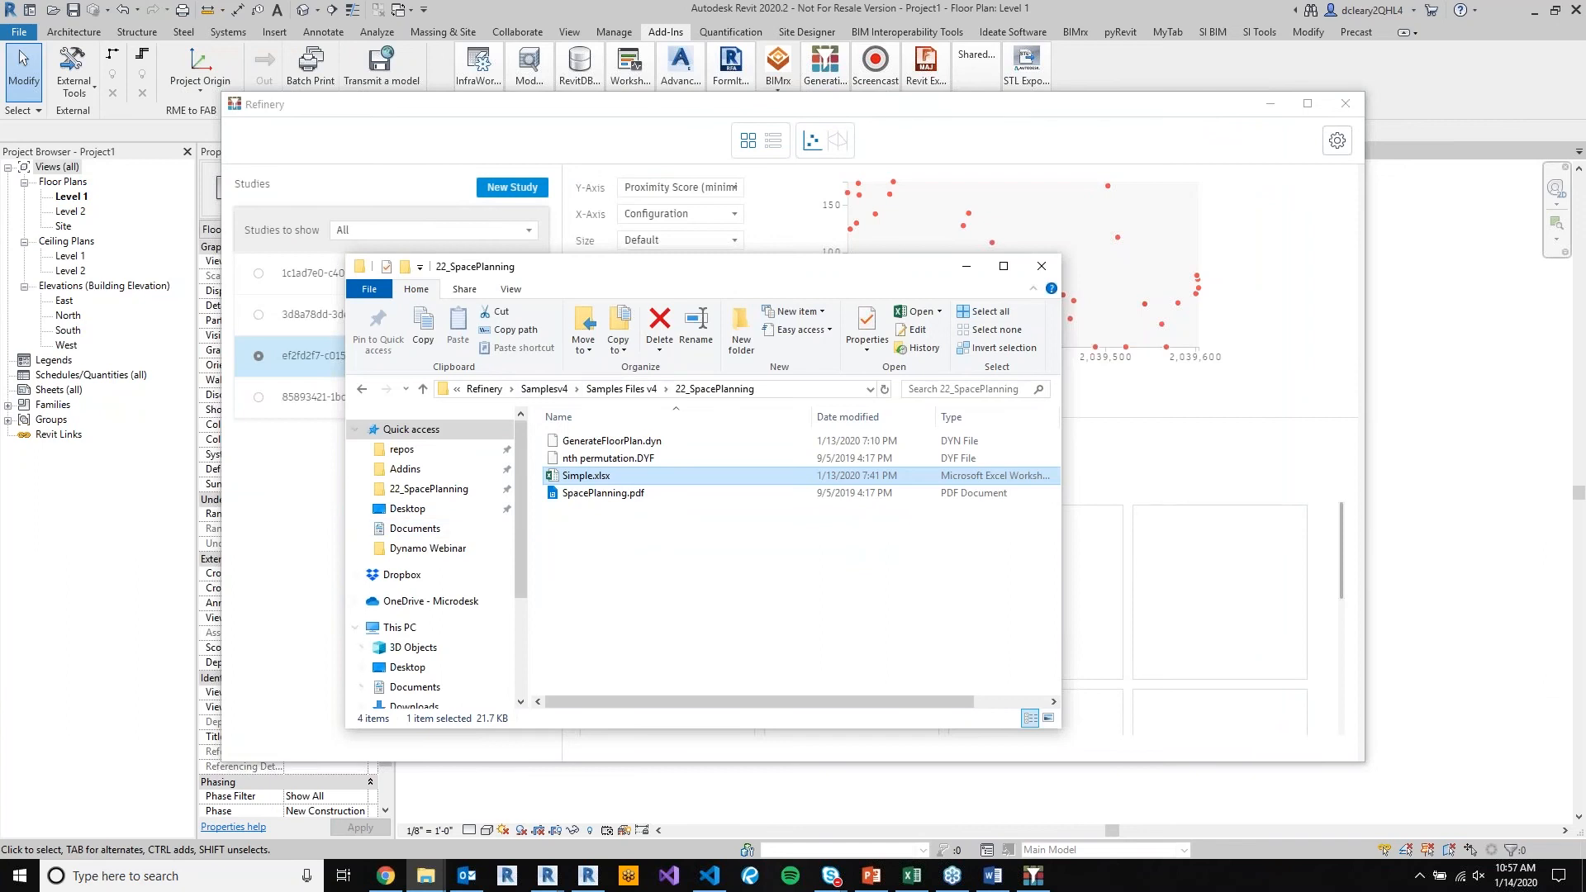
click(611, 32)
click(612, 32)
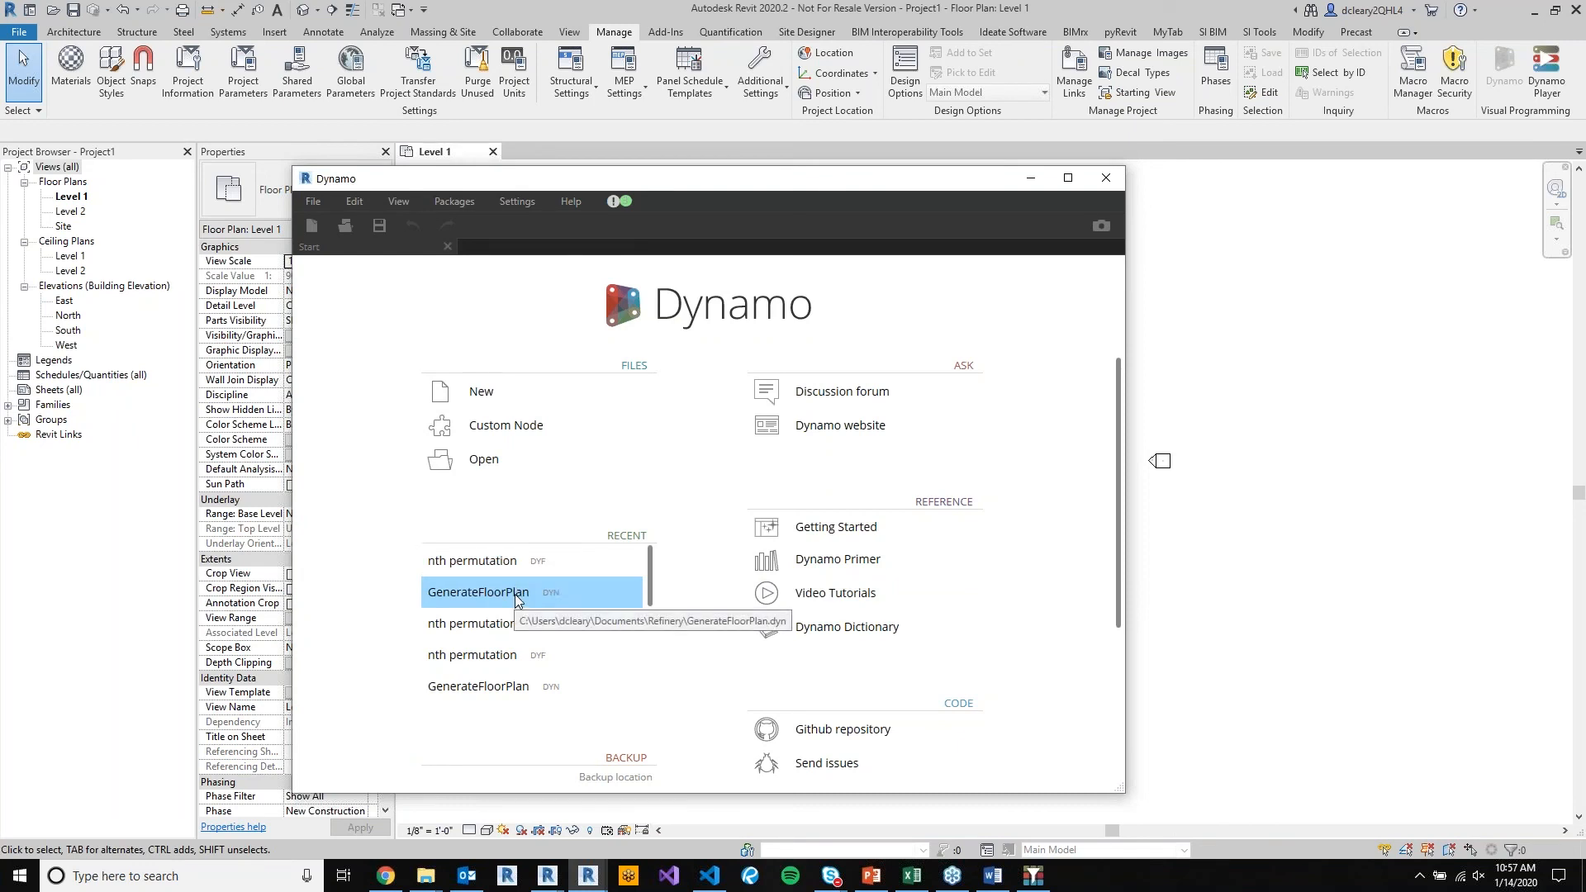
click(578, 580)
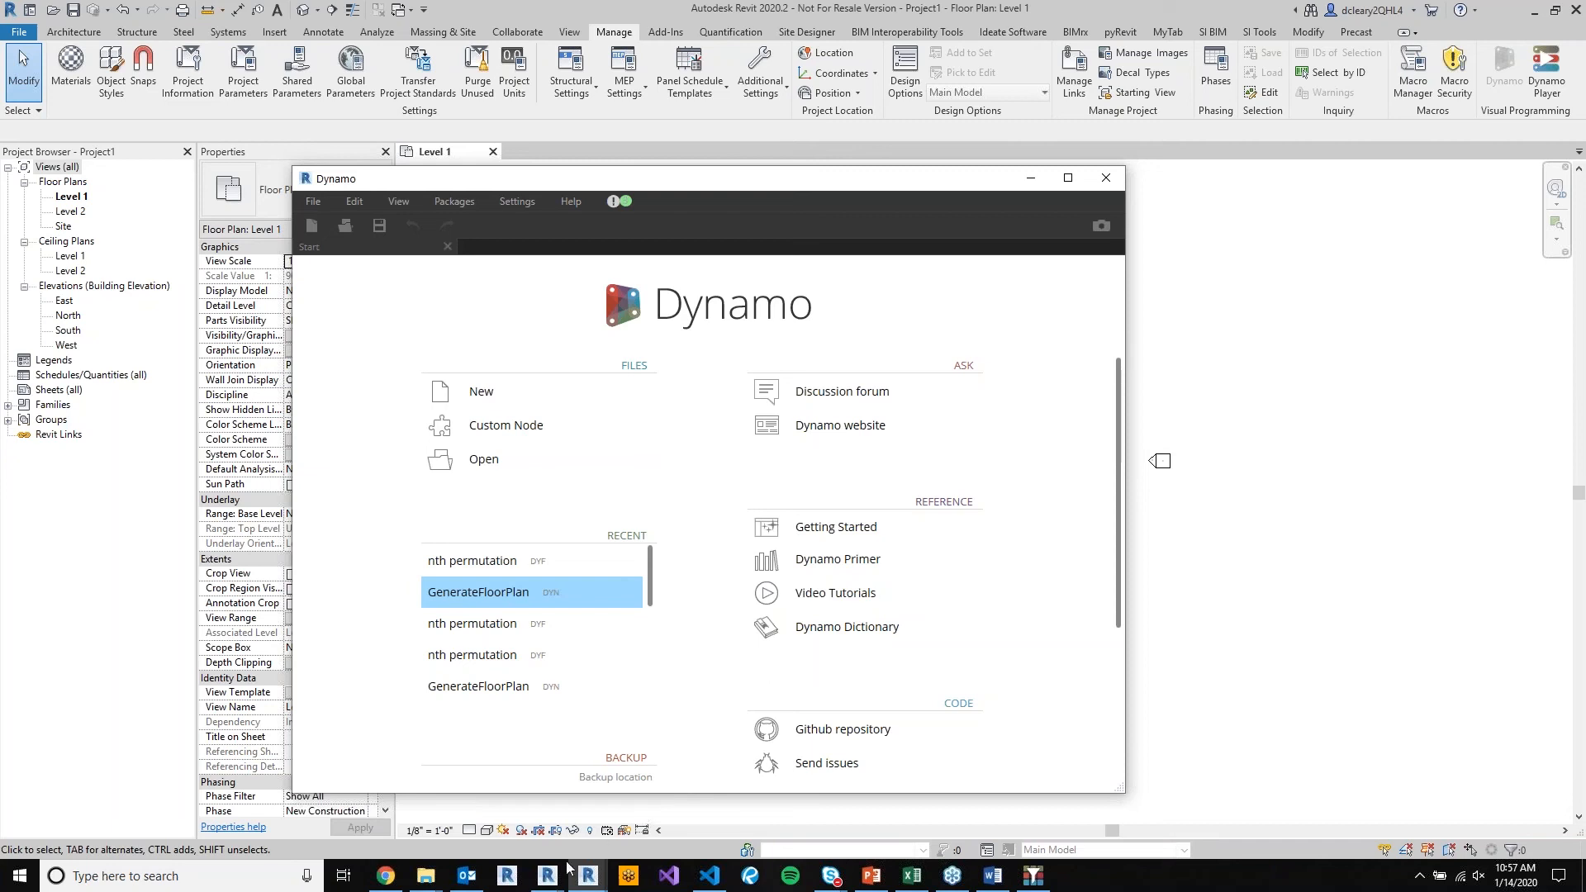
mouse_move(547, 875)
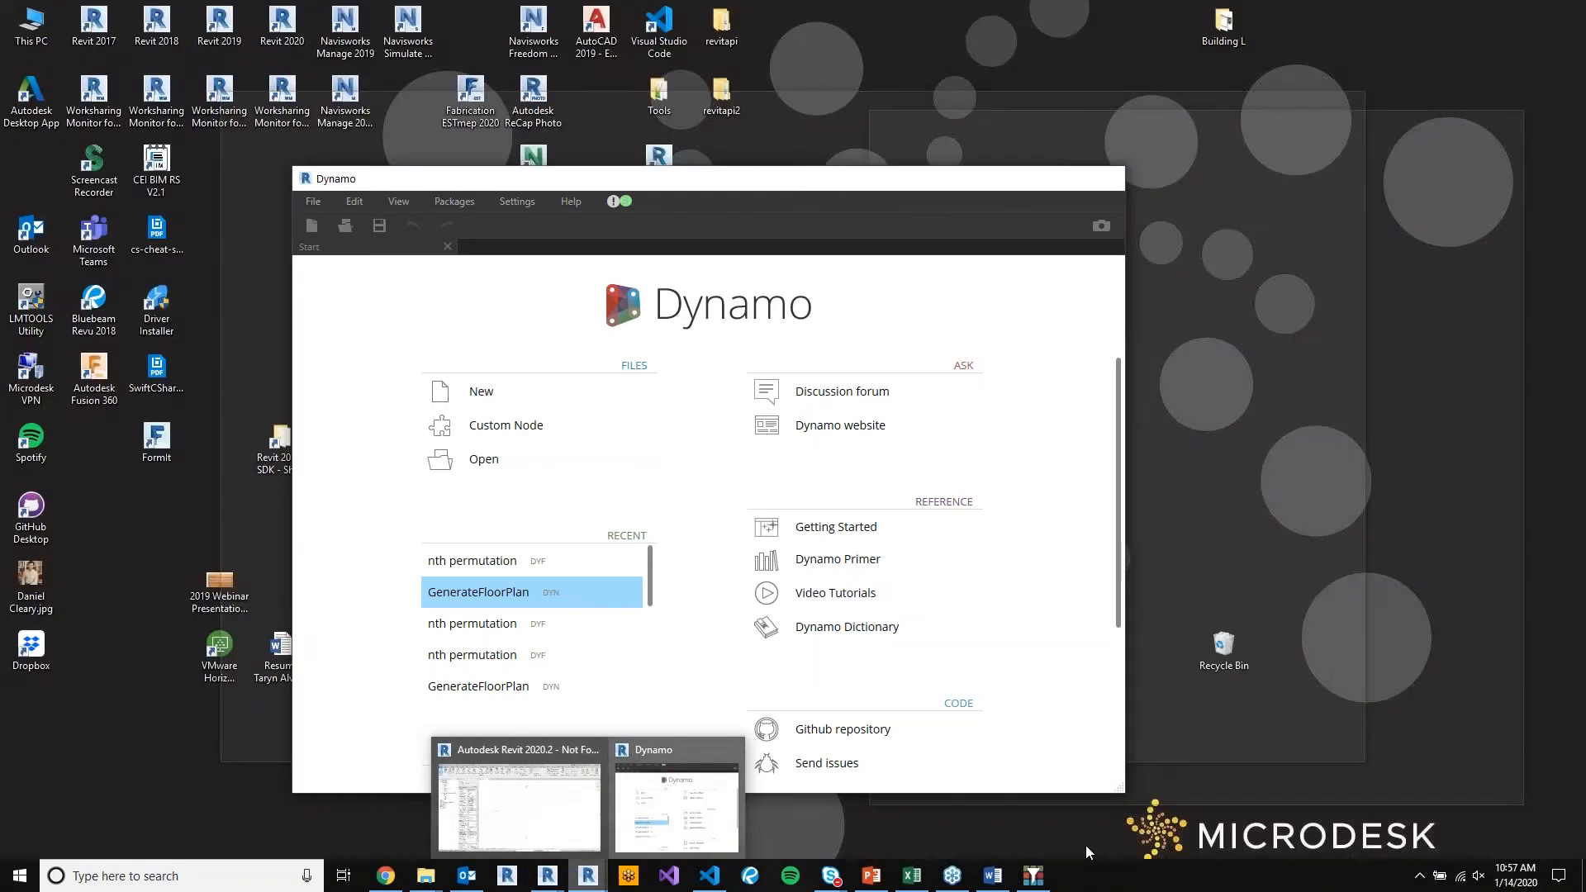
click(676, 820)
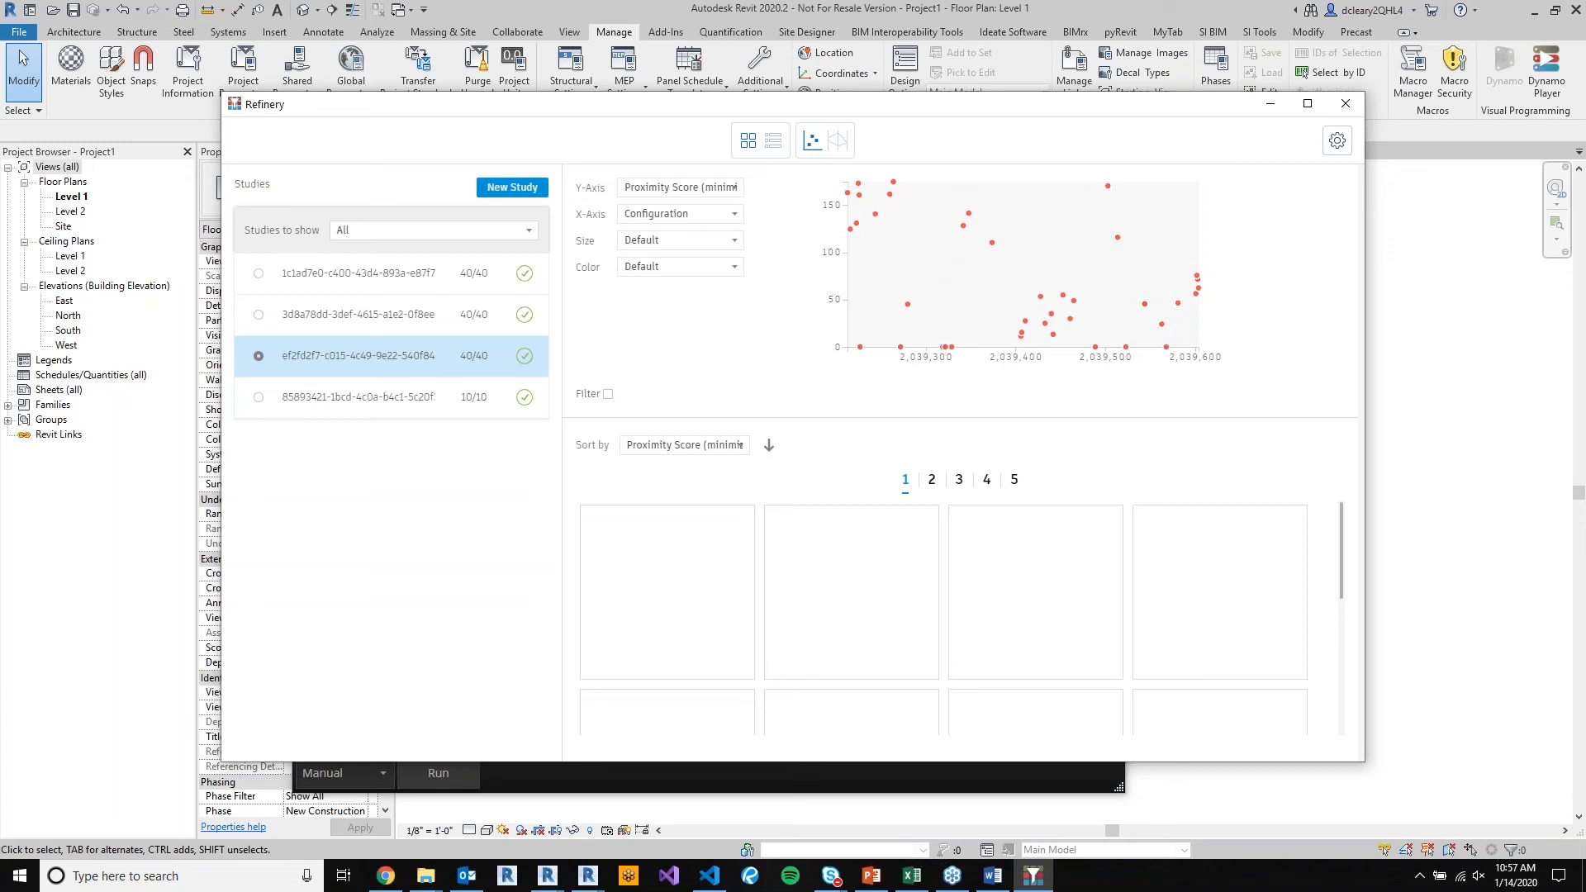
Display the Refinery study as a parallel coordinates plot and select one of the design thumbnails.
click(837, 138)
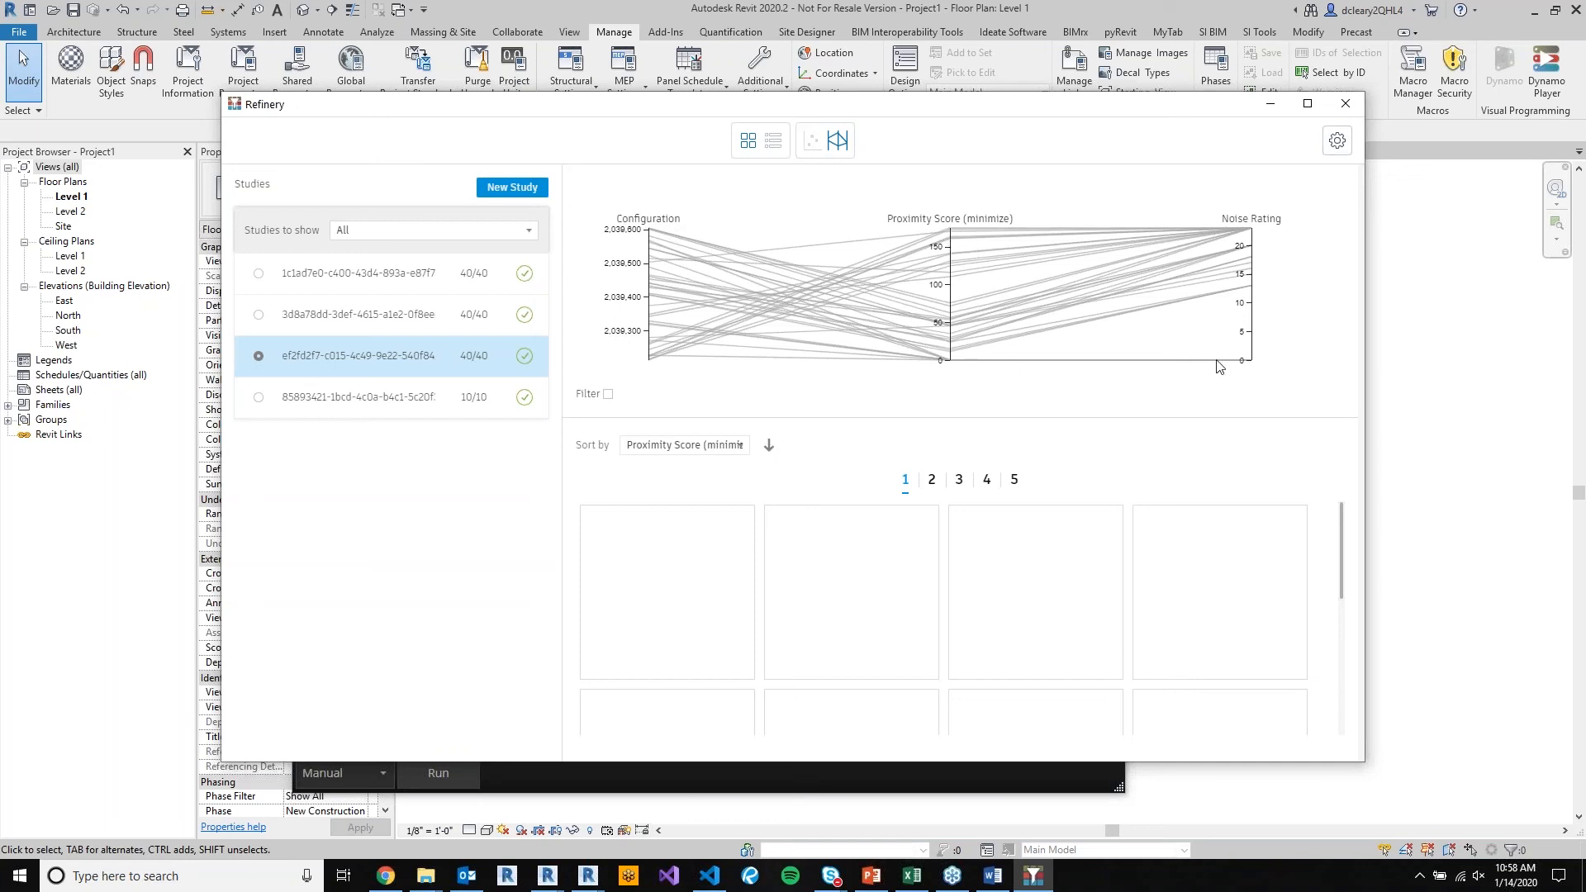
scroll(1289, 520, down, 3)
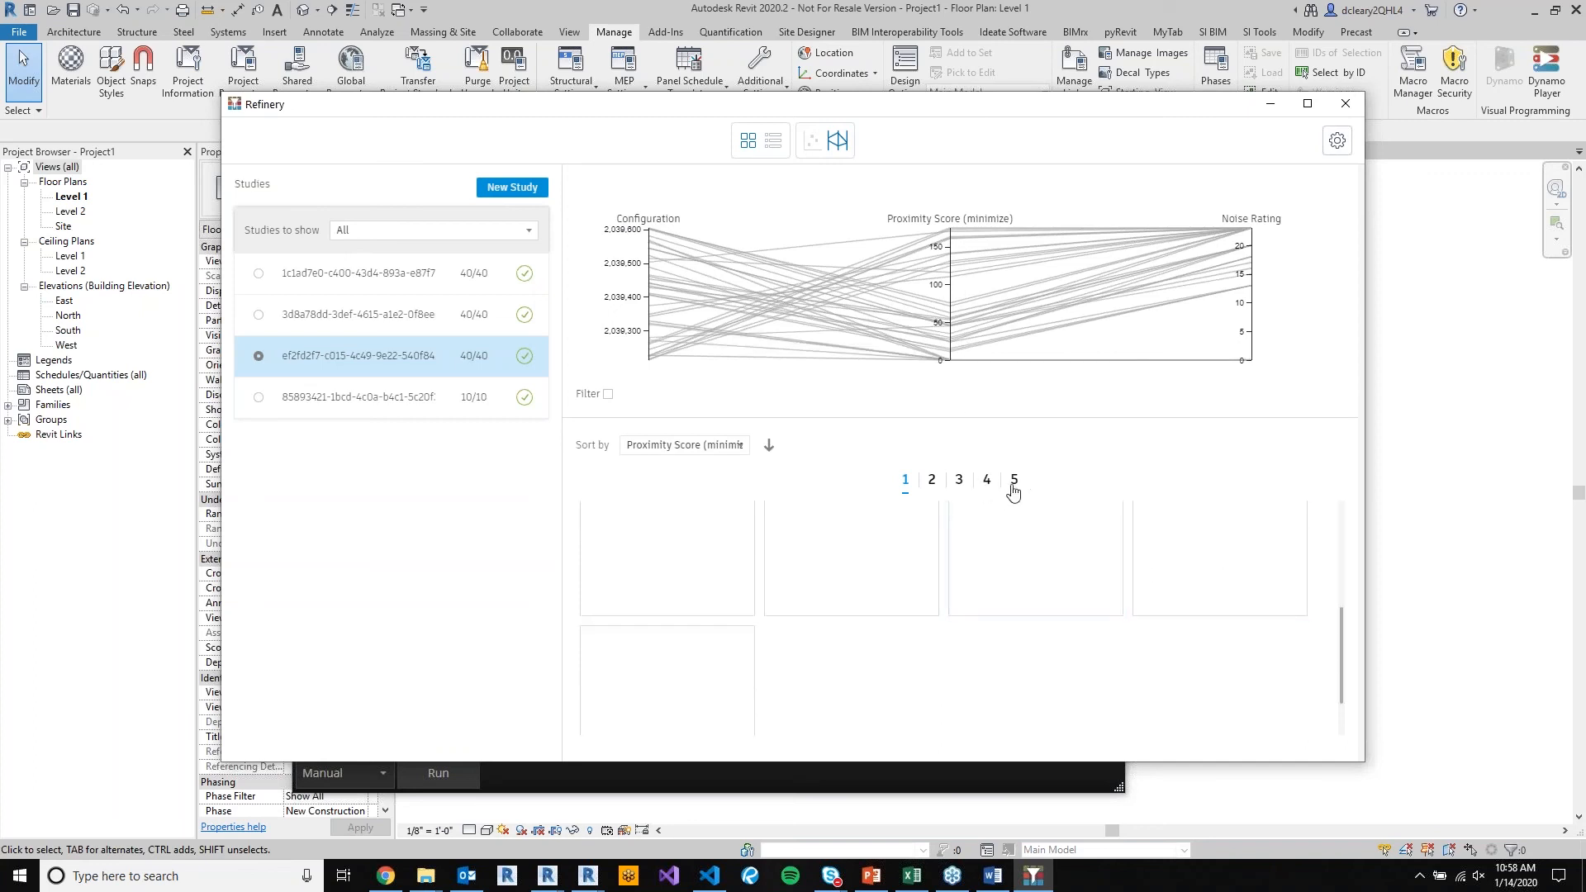
scroll(1051, 676, up, 1)
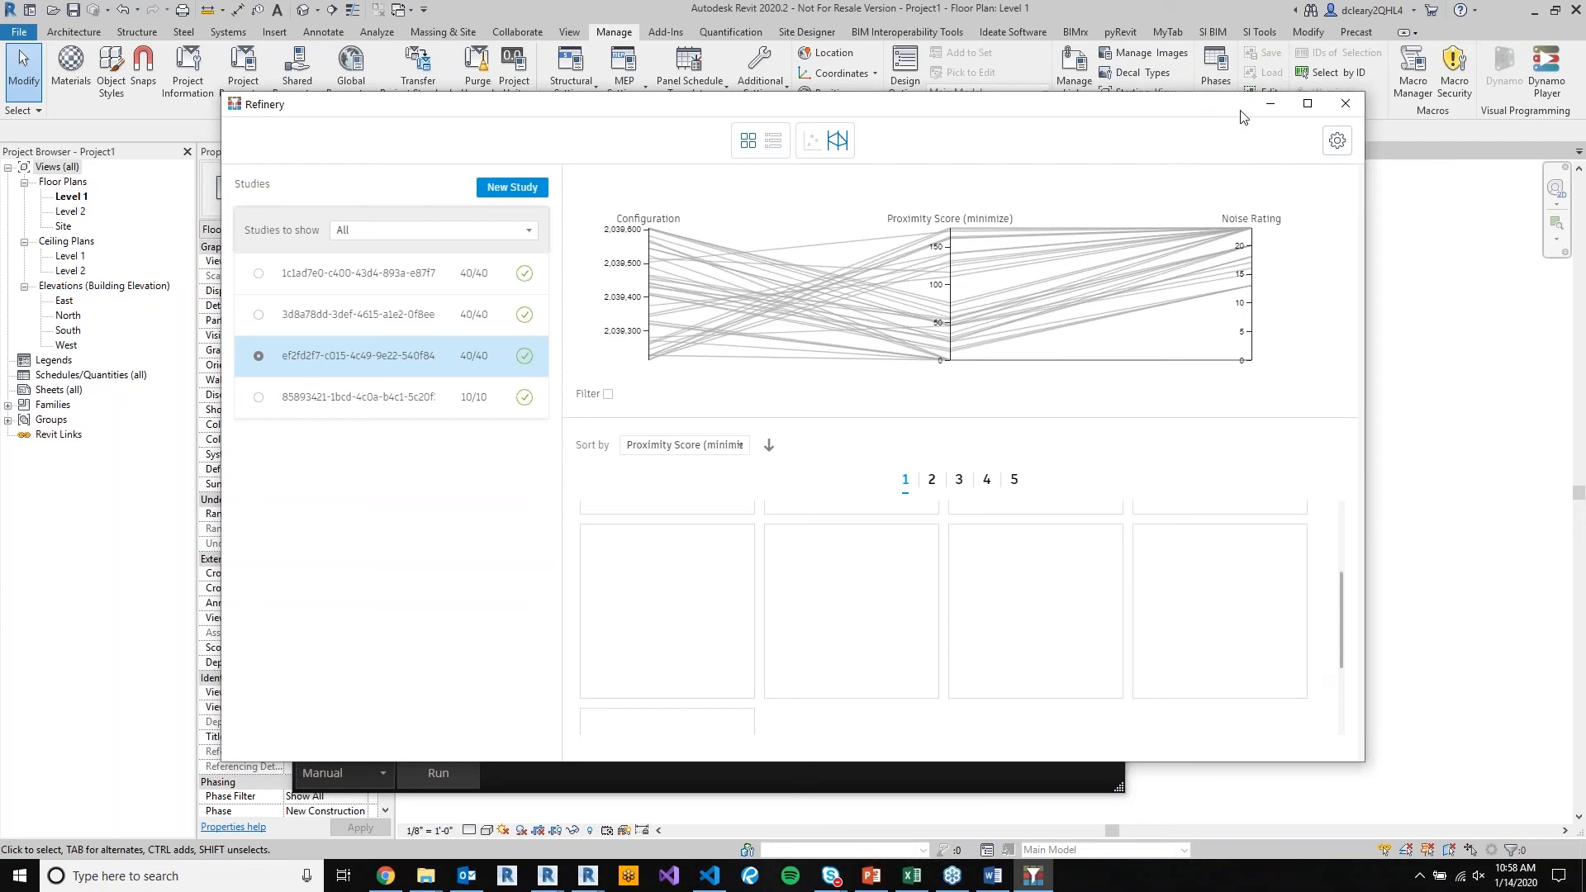
click(1228, 609)
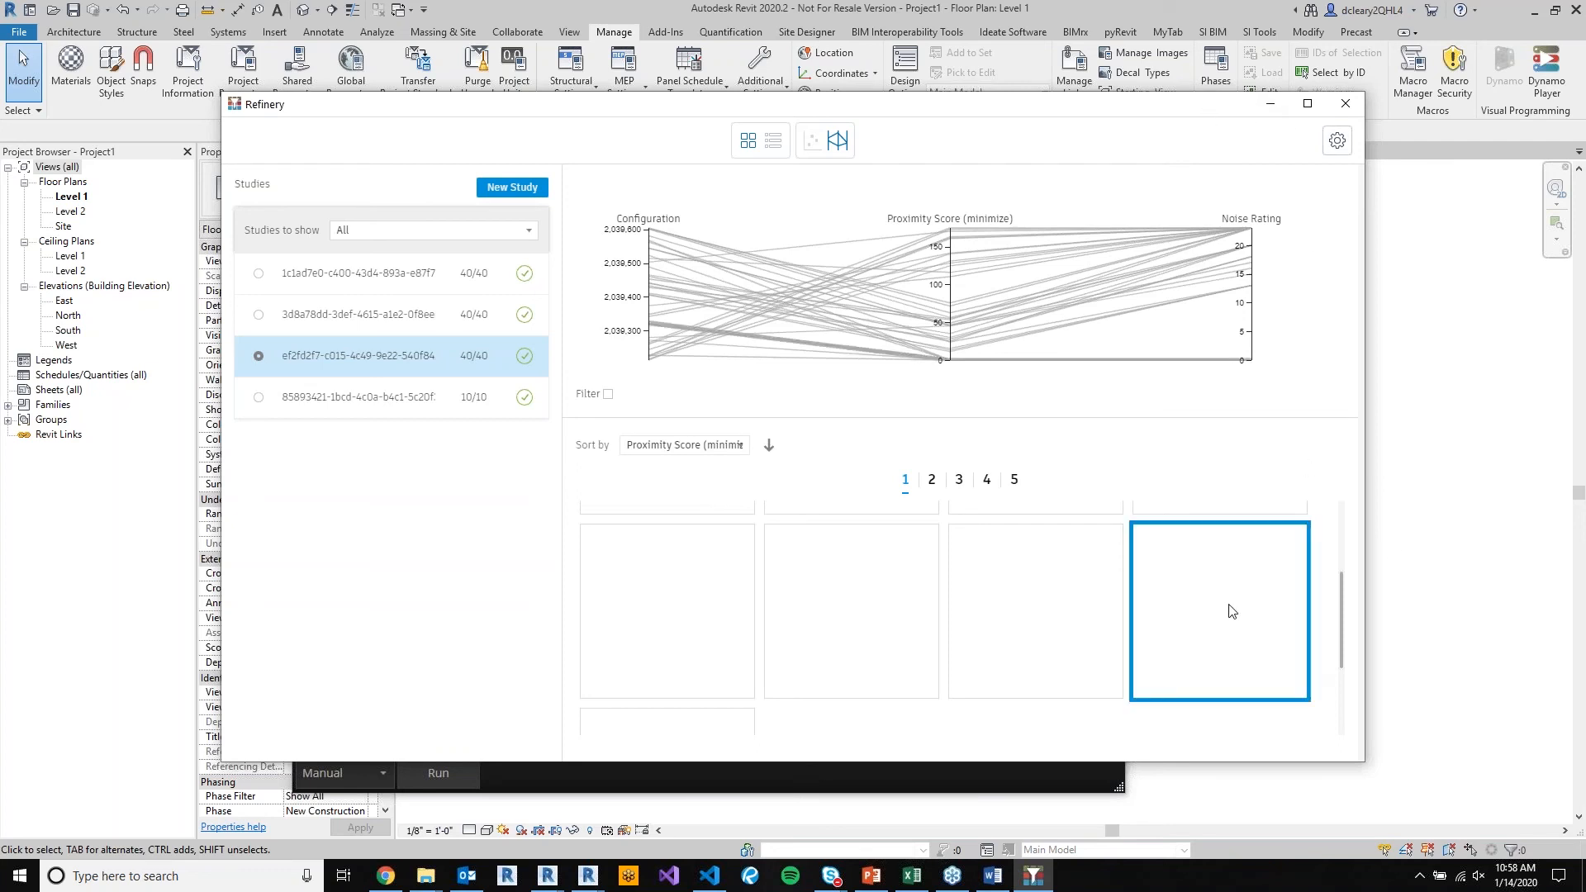
Minimize Refinery, move the Dynamo window clear of the Revit view and run the GenerateFloorPlan graph.
click(1270, 103)
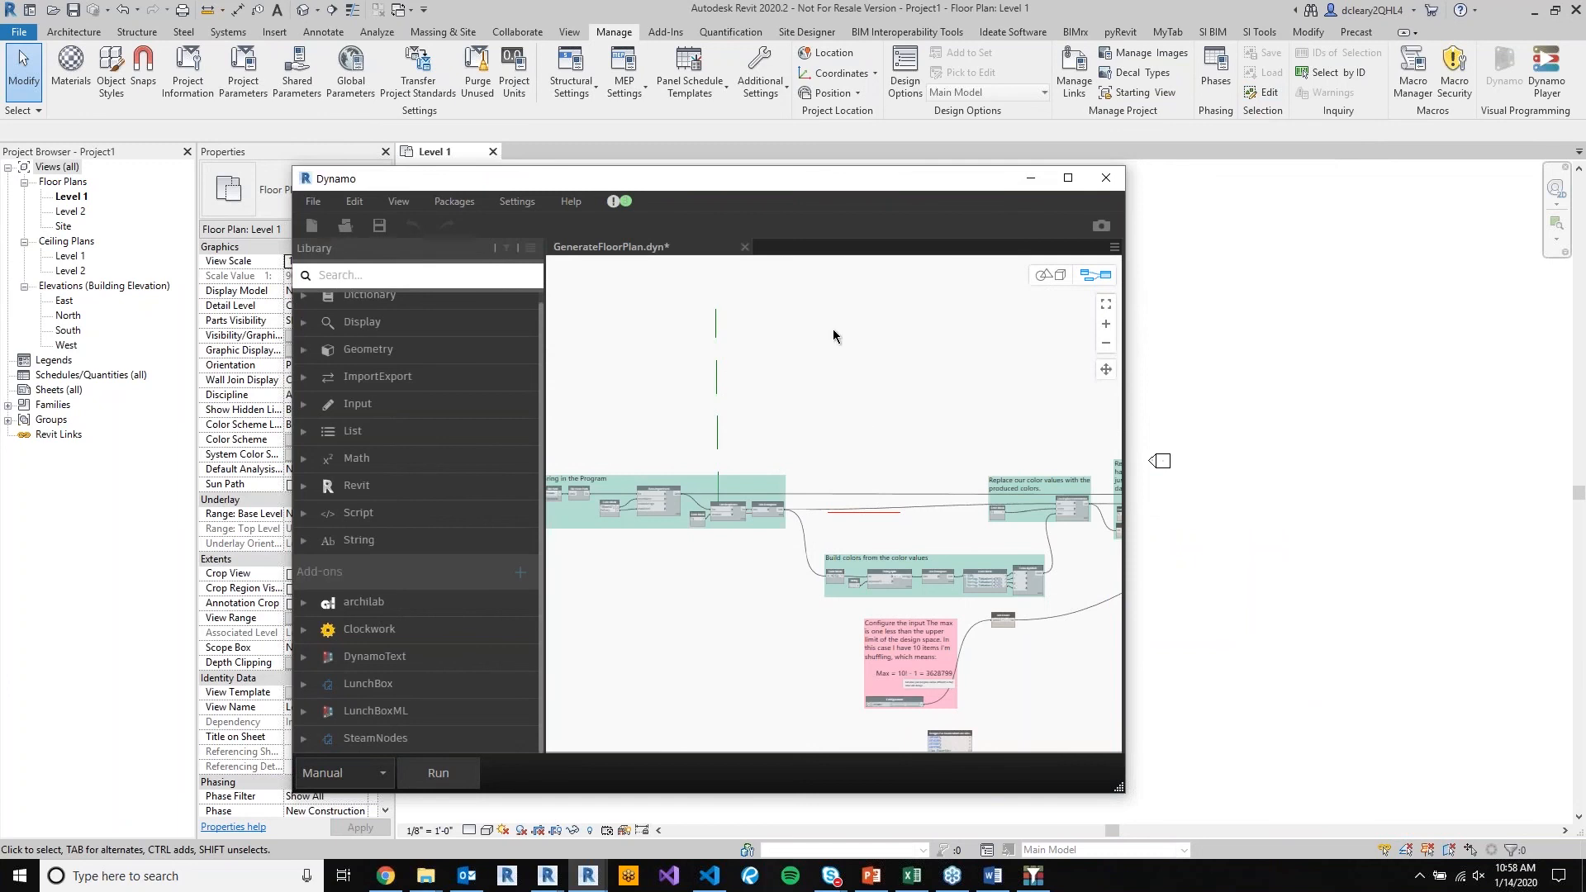
drag(859, 180, 585, 124)
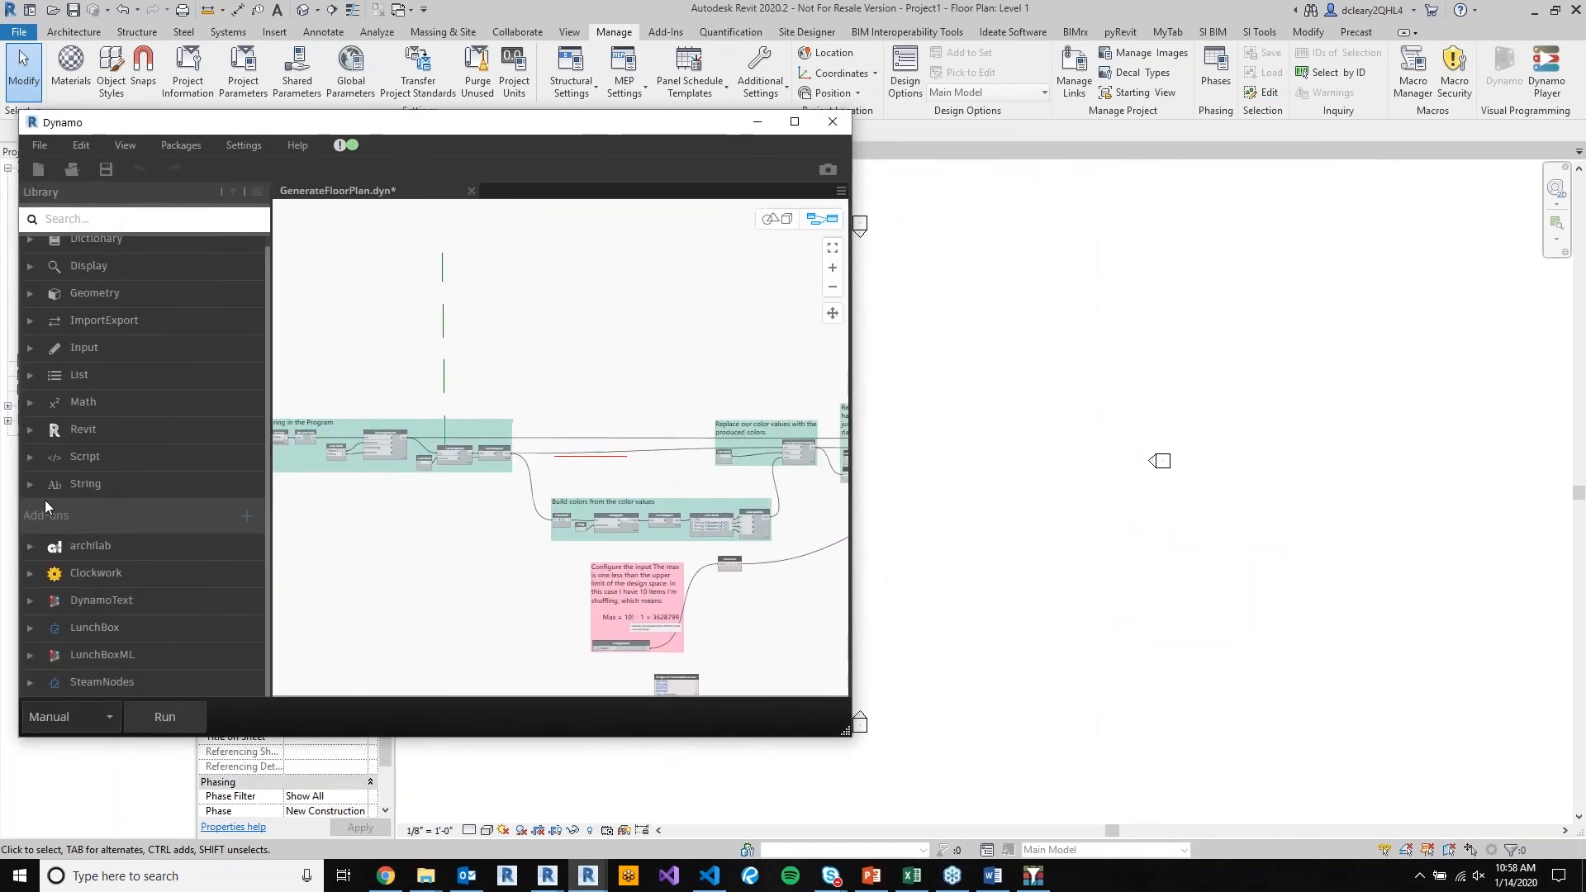
click(162, 716)
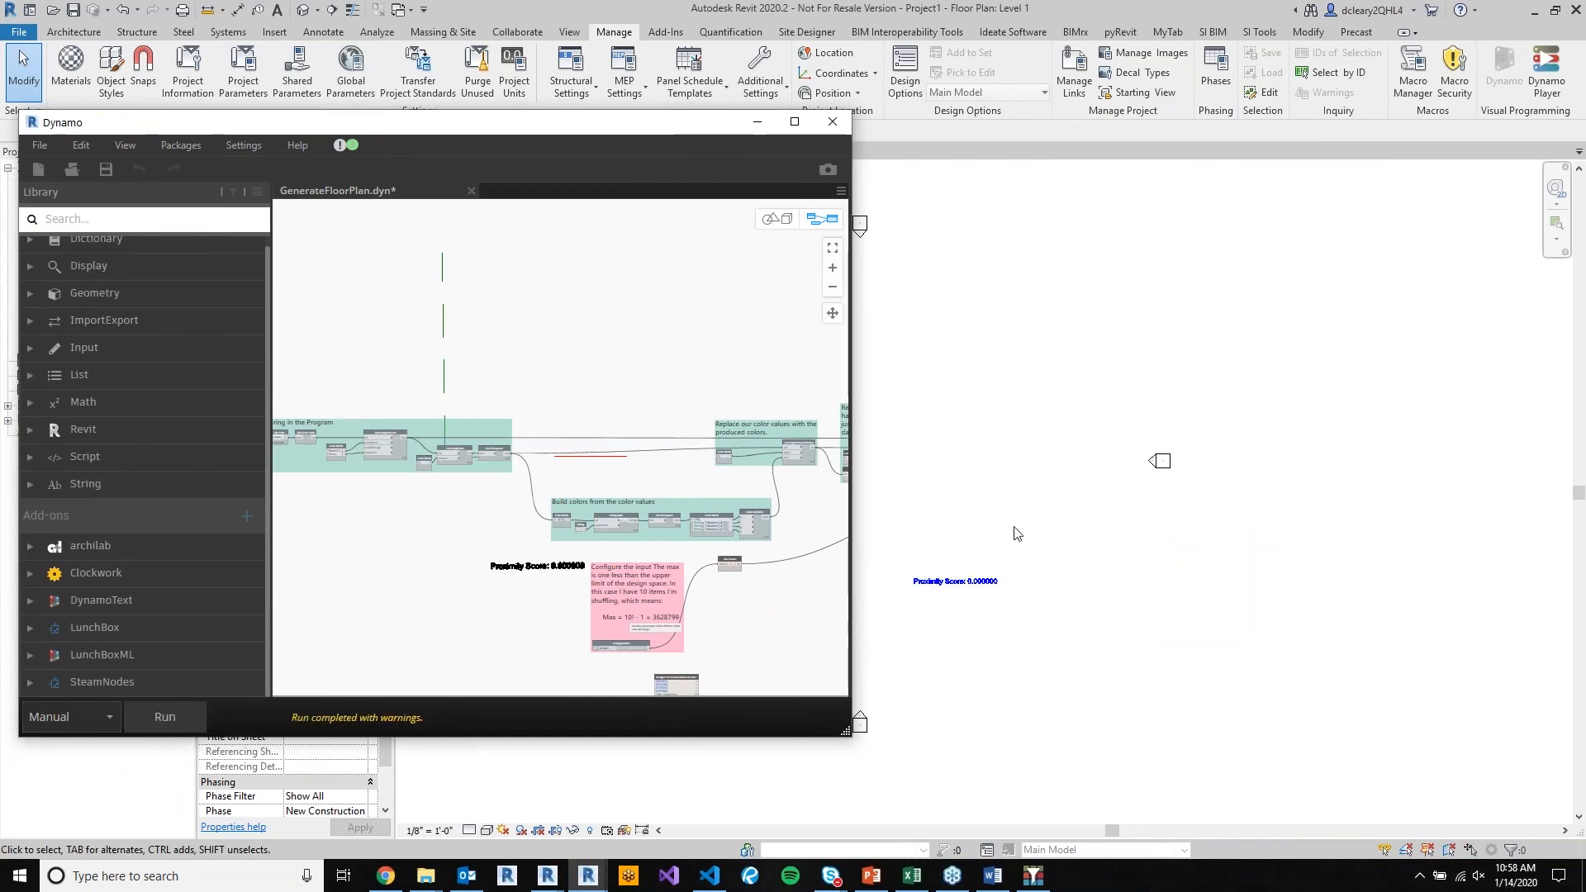
scroll(482, 573, down, 3)
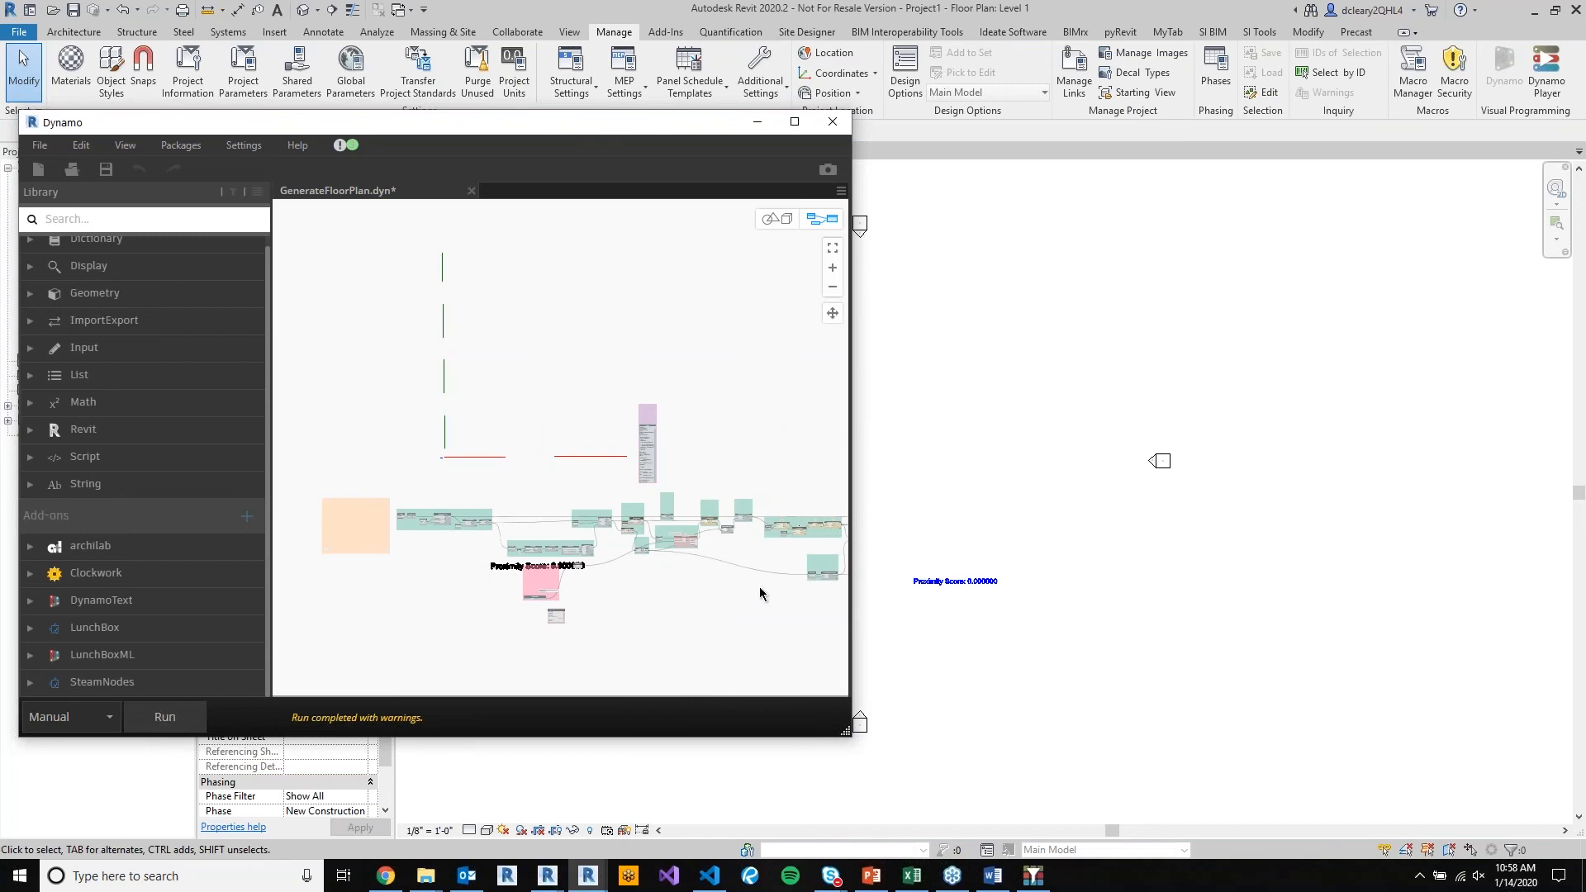
Load nth permutation.DYF from the 22_SpacePlanning folder into Dynamo.
click(425, 879)
click(426, 763)
drag(608, 459, 282, 426)
click(459, 472)
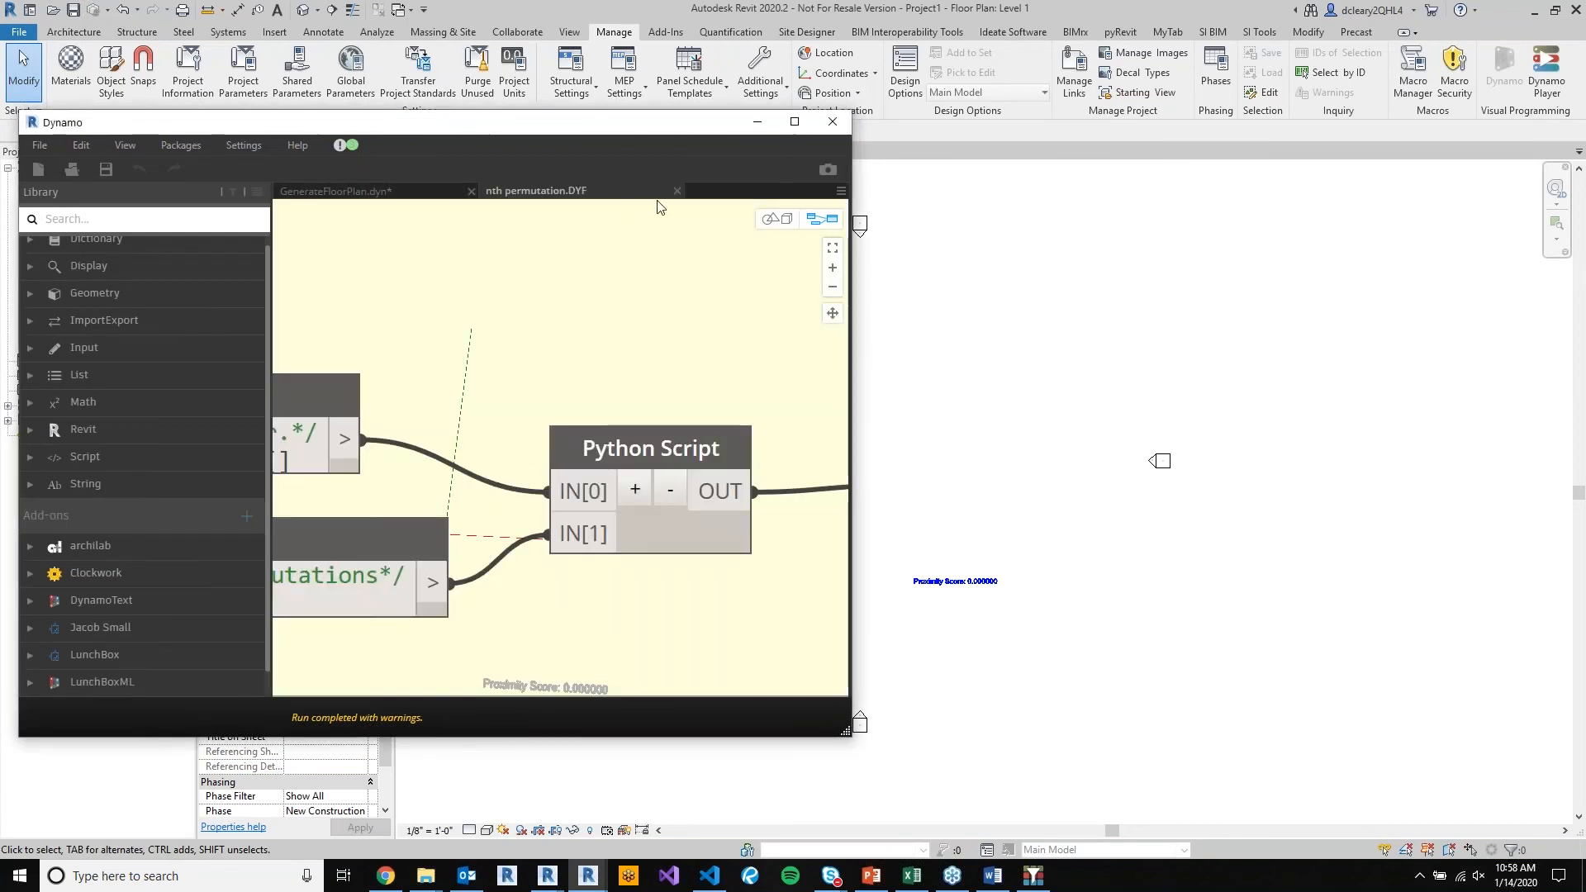
Return to the GenerateFloorPlan graph and run it to place the generated rooms in the Revit floor plan.
click(380, 193)
click(162, 717)
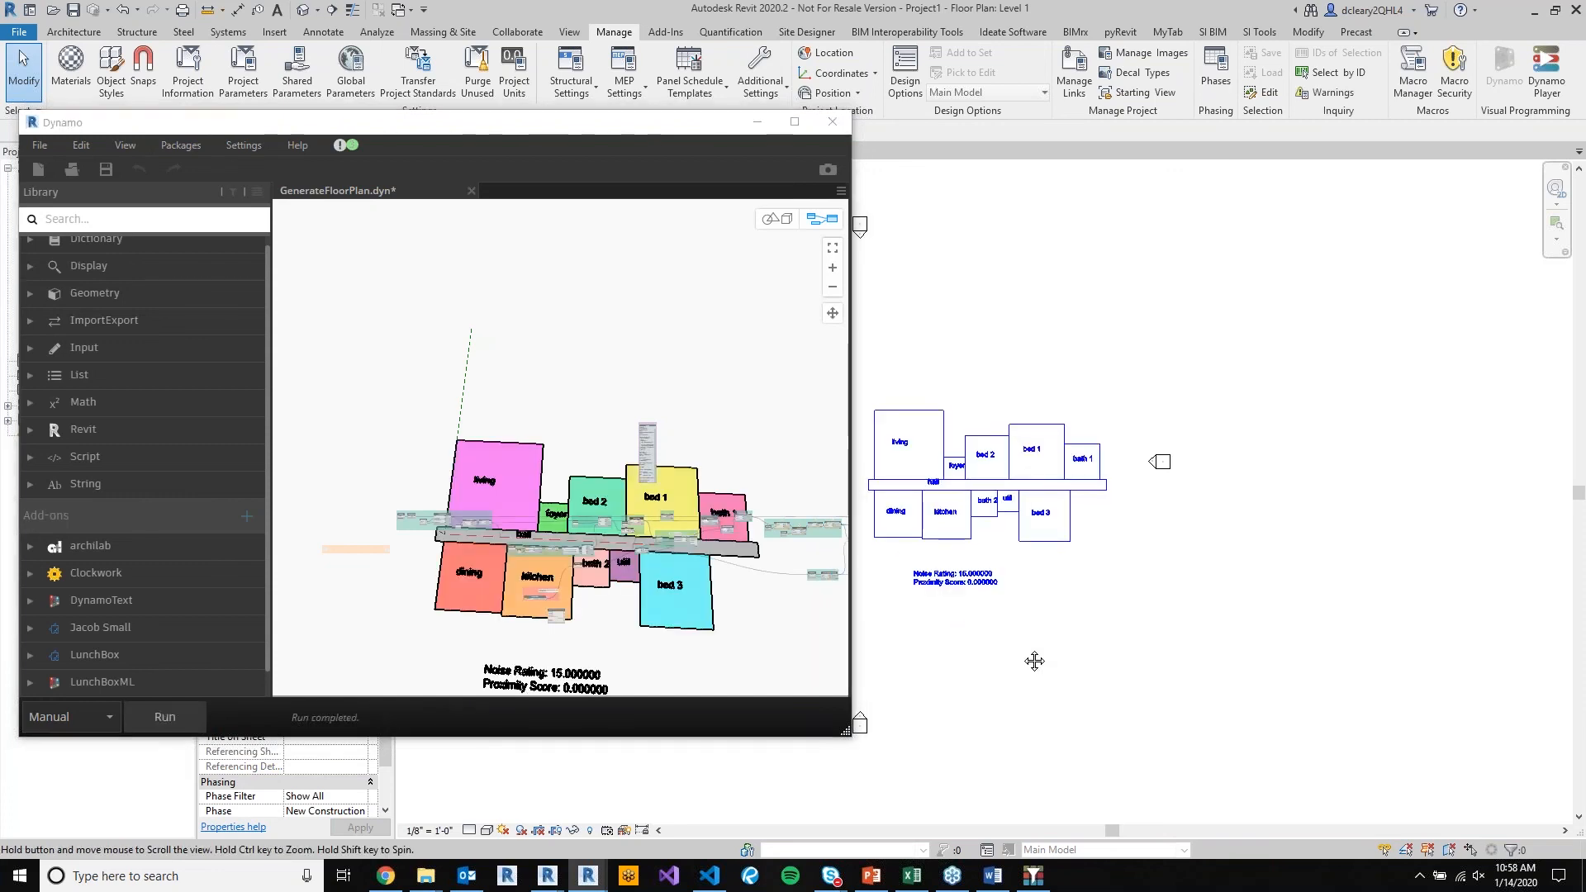
Inspect the generated plan in Revit by selecting the bed 3 room and the living room's outer room separation line, leaving nothing selected.
scroll(1124, 669, up, 4)
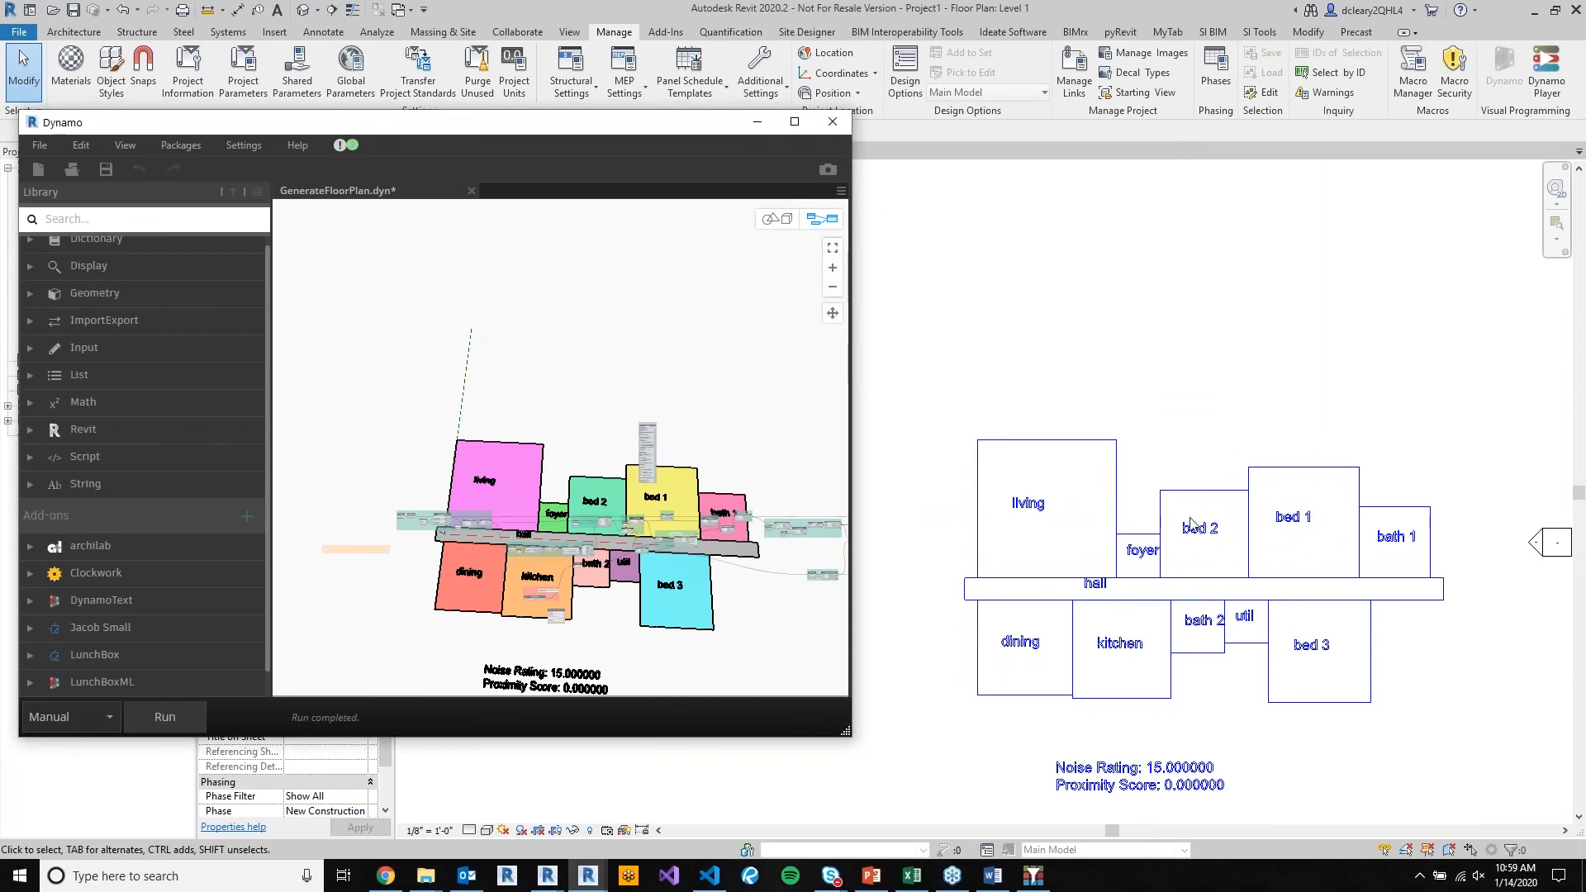
click(1314, 648)
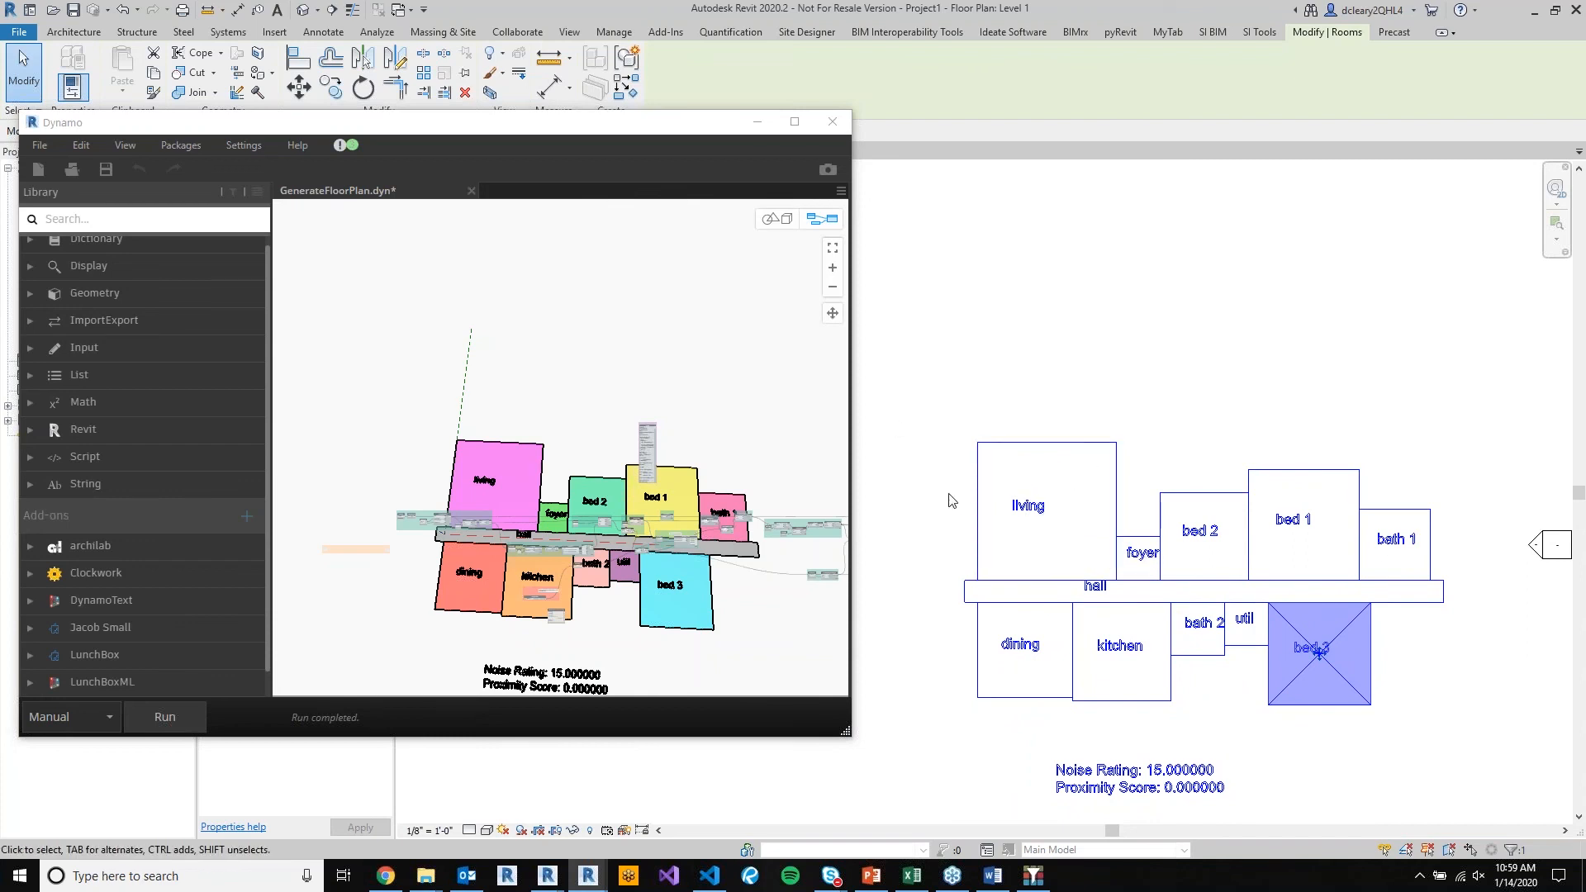
scroll(958, 521, up, 2)
scroll(962, 504, down, 1)
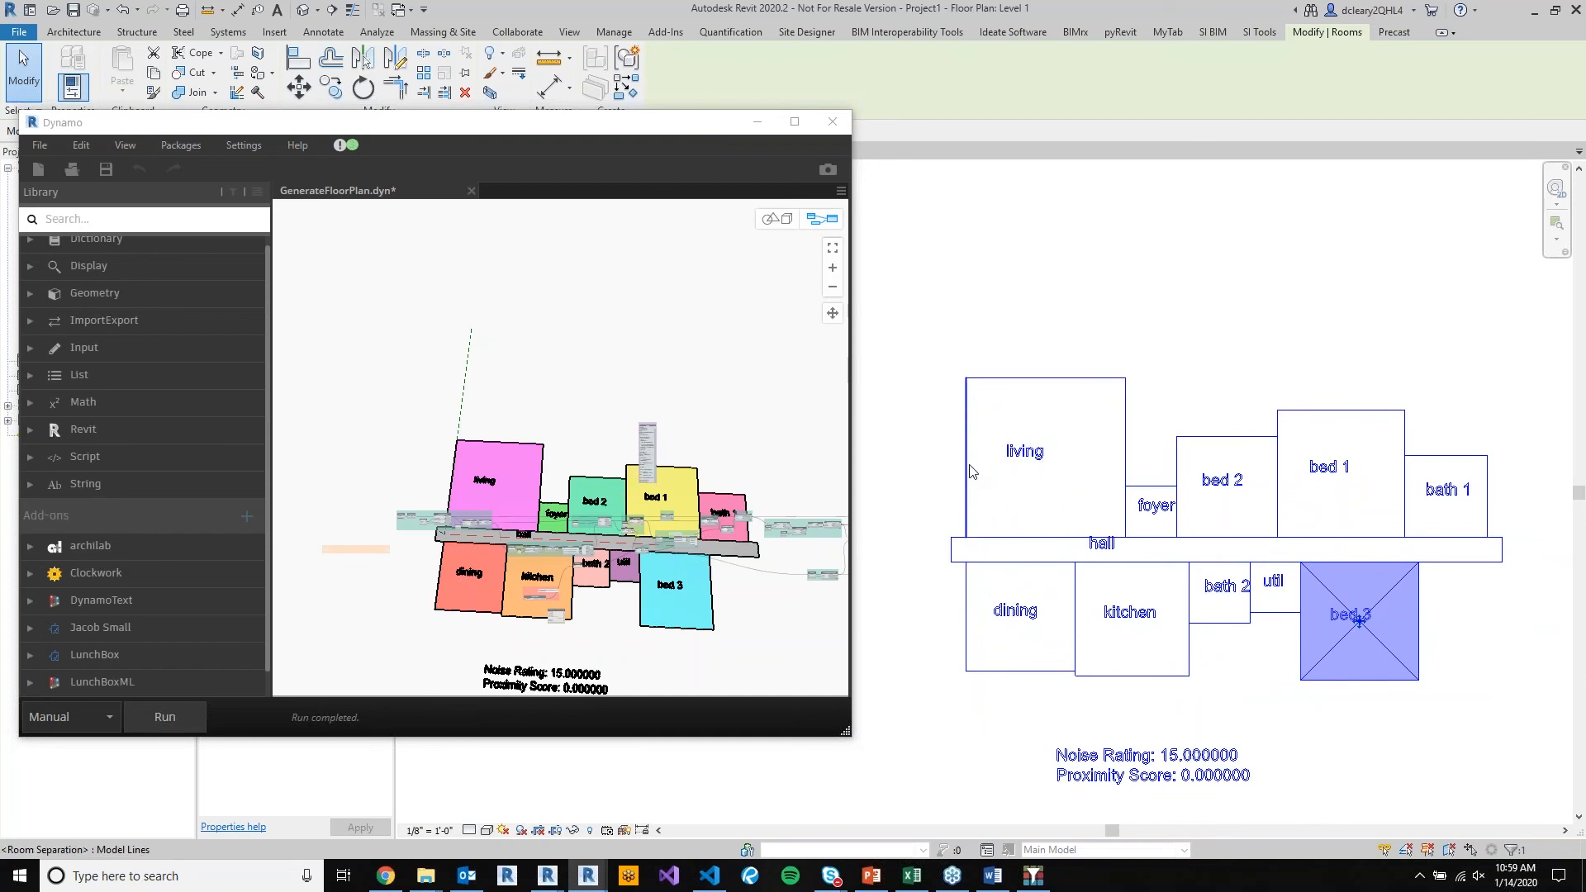
click(968, 463)
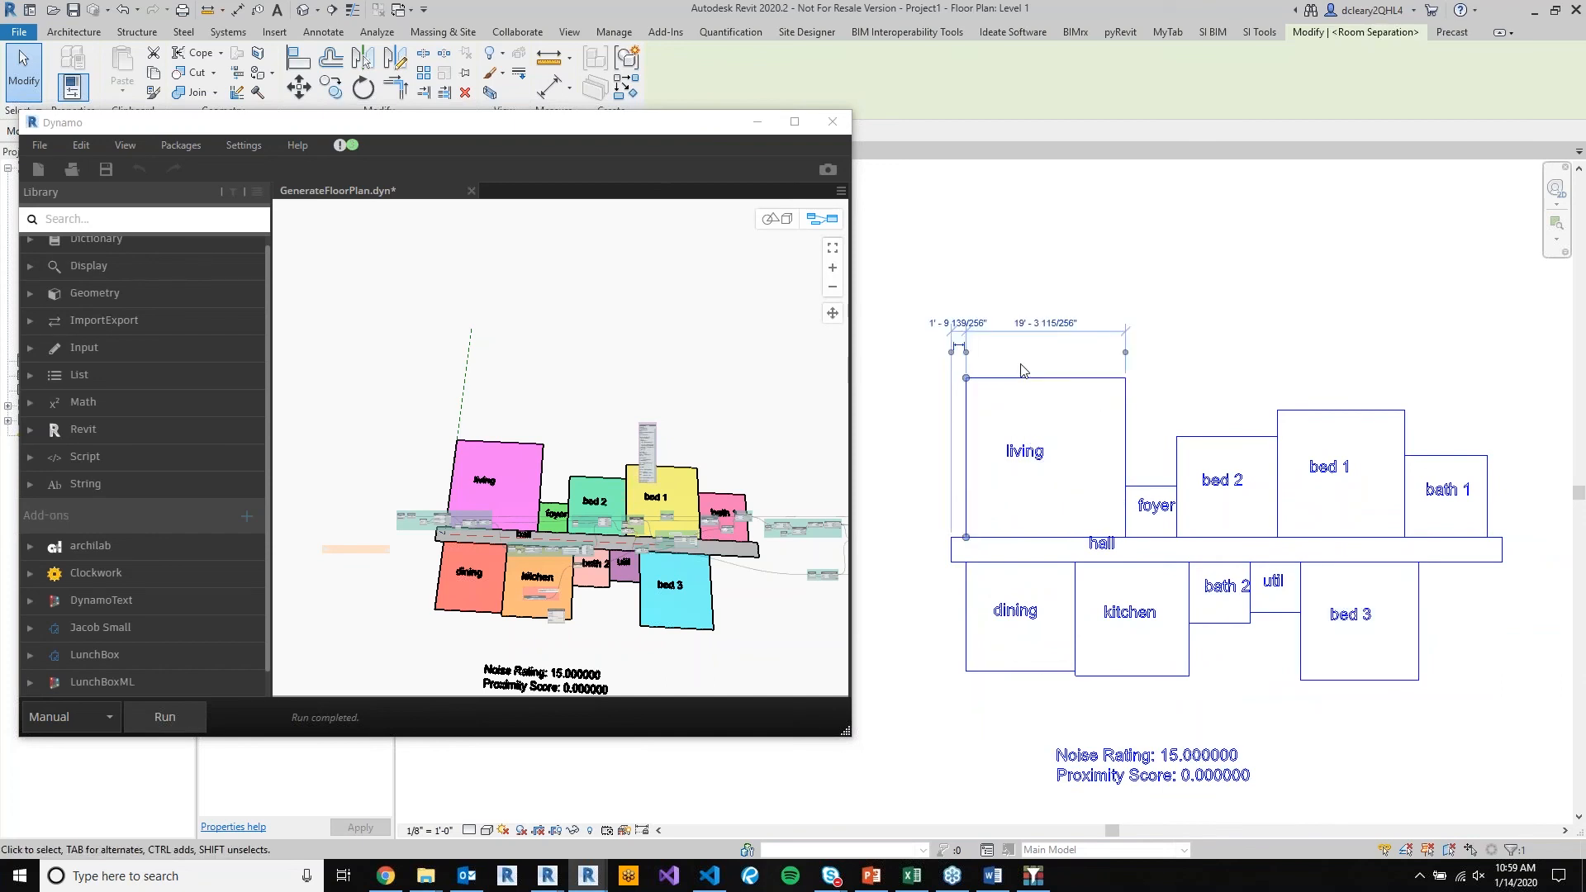
click(1019, 362)
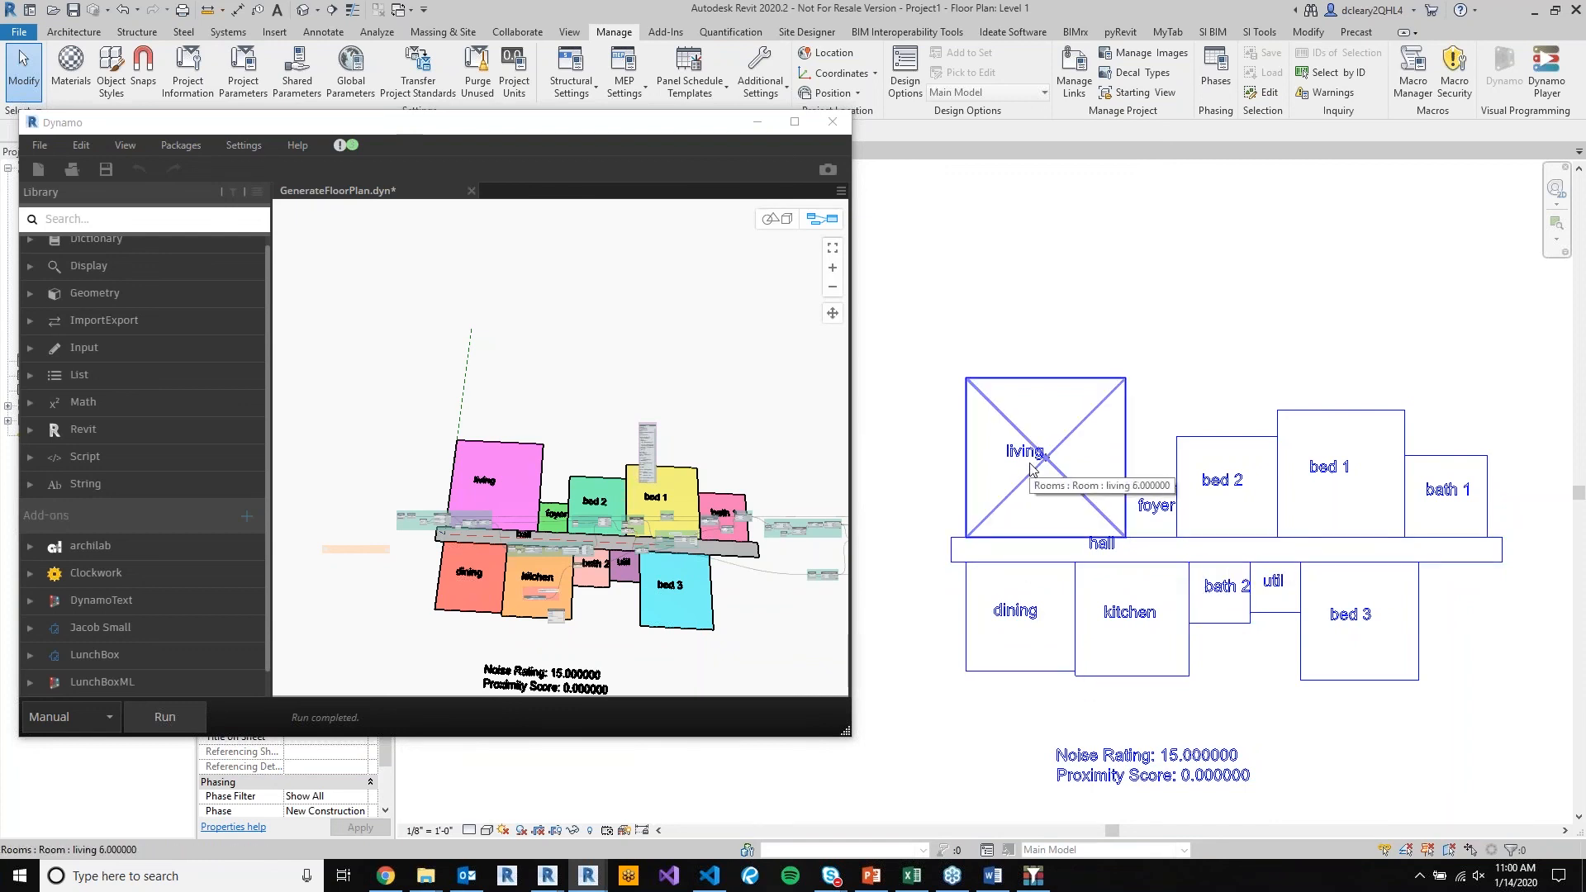
Examine the node groups of the GenerateFloorPlan graph along its length, following the connections from the inputs onward.
scroll(483, 577, up, 2)
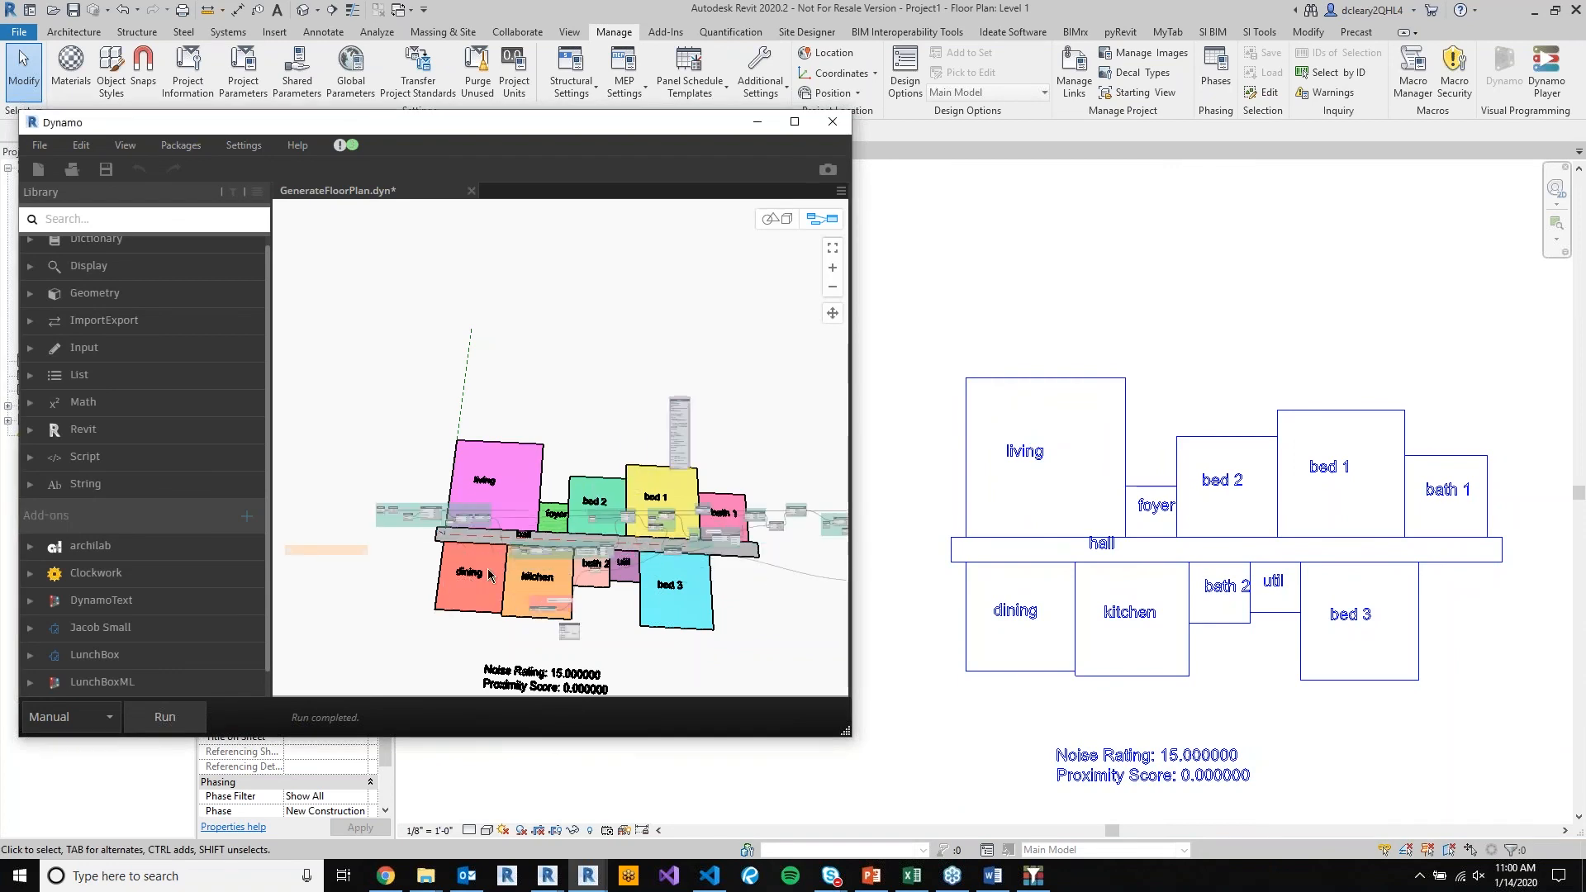
scroll(462, 570, up, 2)
scroll(404, 542, up, 2)
scroll(404, 542, up, 1)
middle_drag(761, 552, 473, 572)
scroll(571, 573, down, 1)
middle_drag(728, 561, 440, 555)
scroll(665, 547, up, 1)
middle_drag(694, 552, 348, 524)
scroll(699, 562, down, 1)
middle_drag(728, 565, 412, 559)
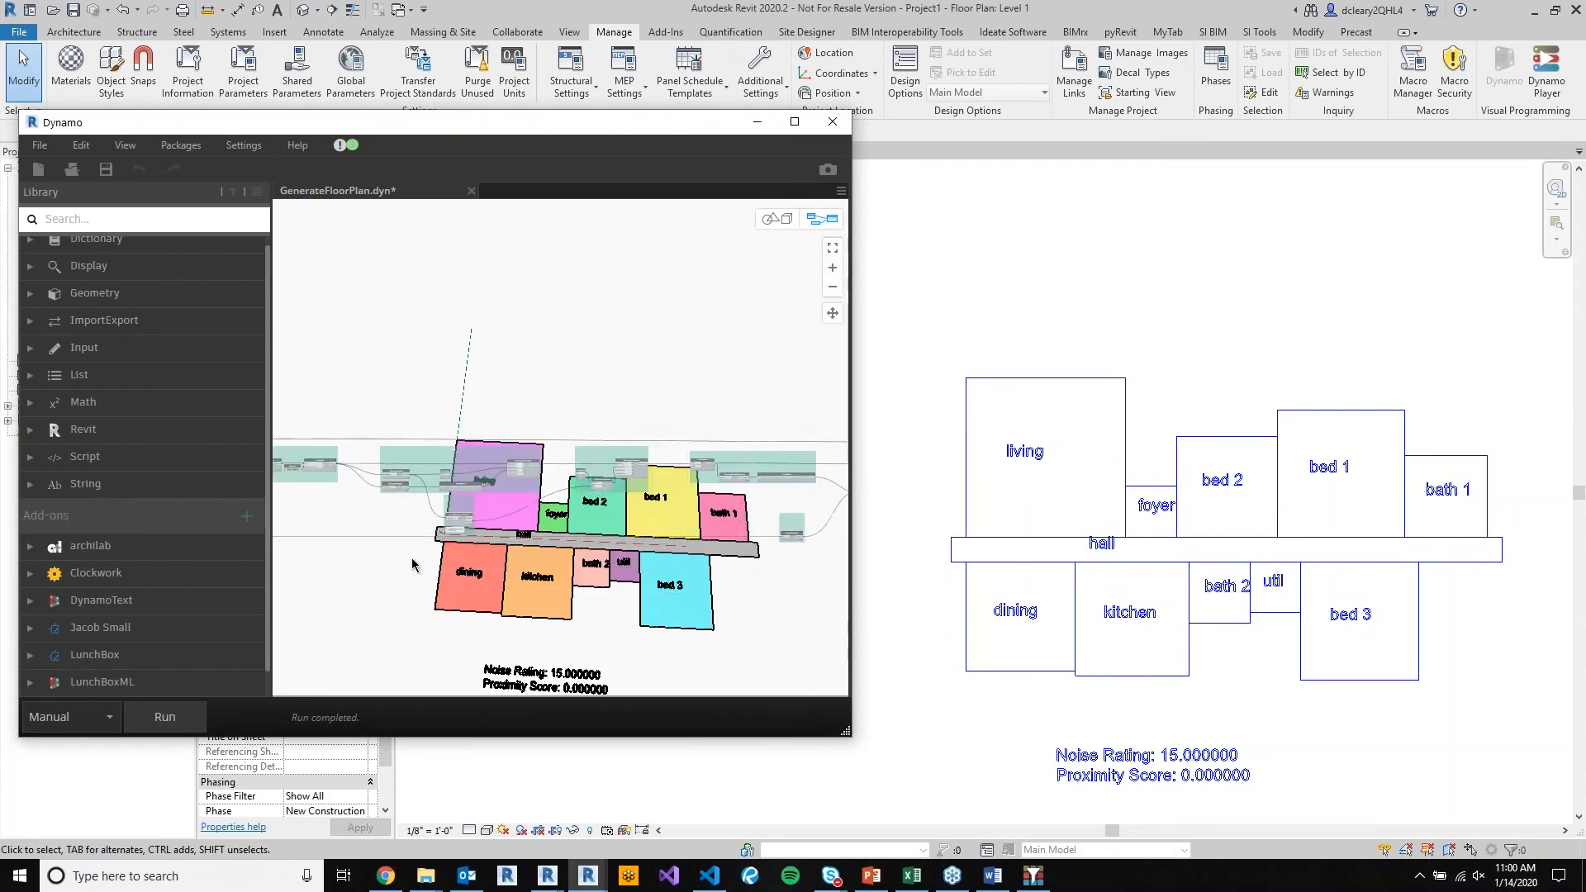
middle_drag(708, 581, 537, 542)
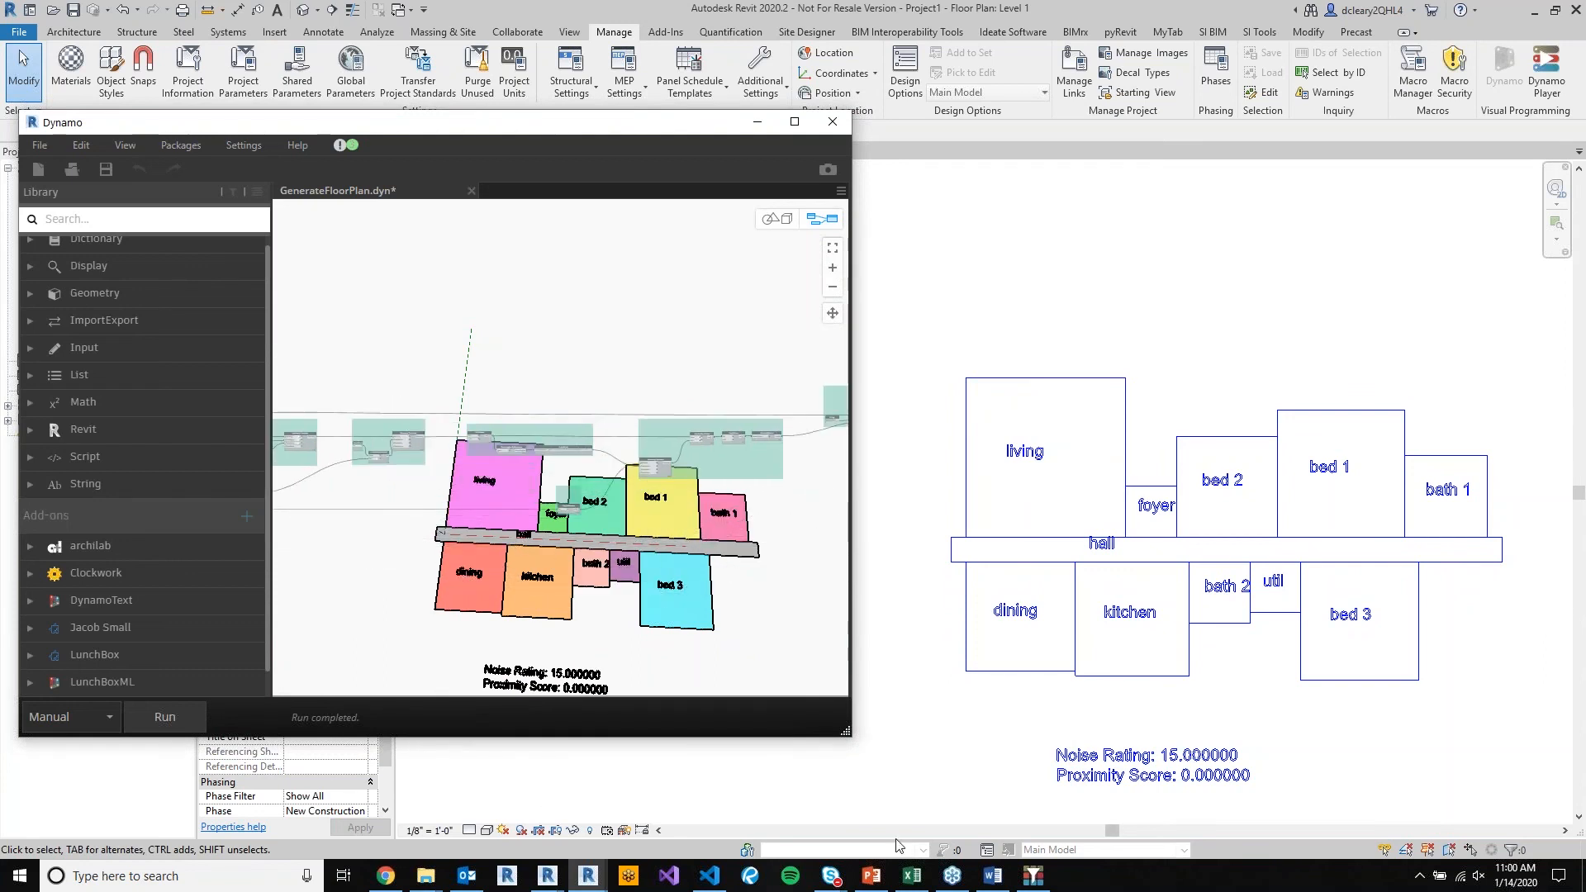
Switch to the PowerPoint webinar presentation and start the slide show from the current Beyond Dynamo slide.
click(871, 875)
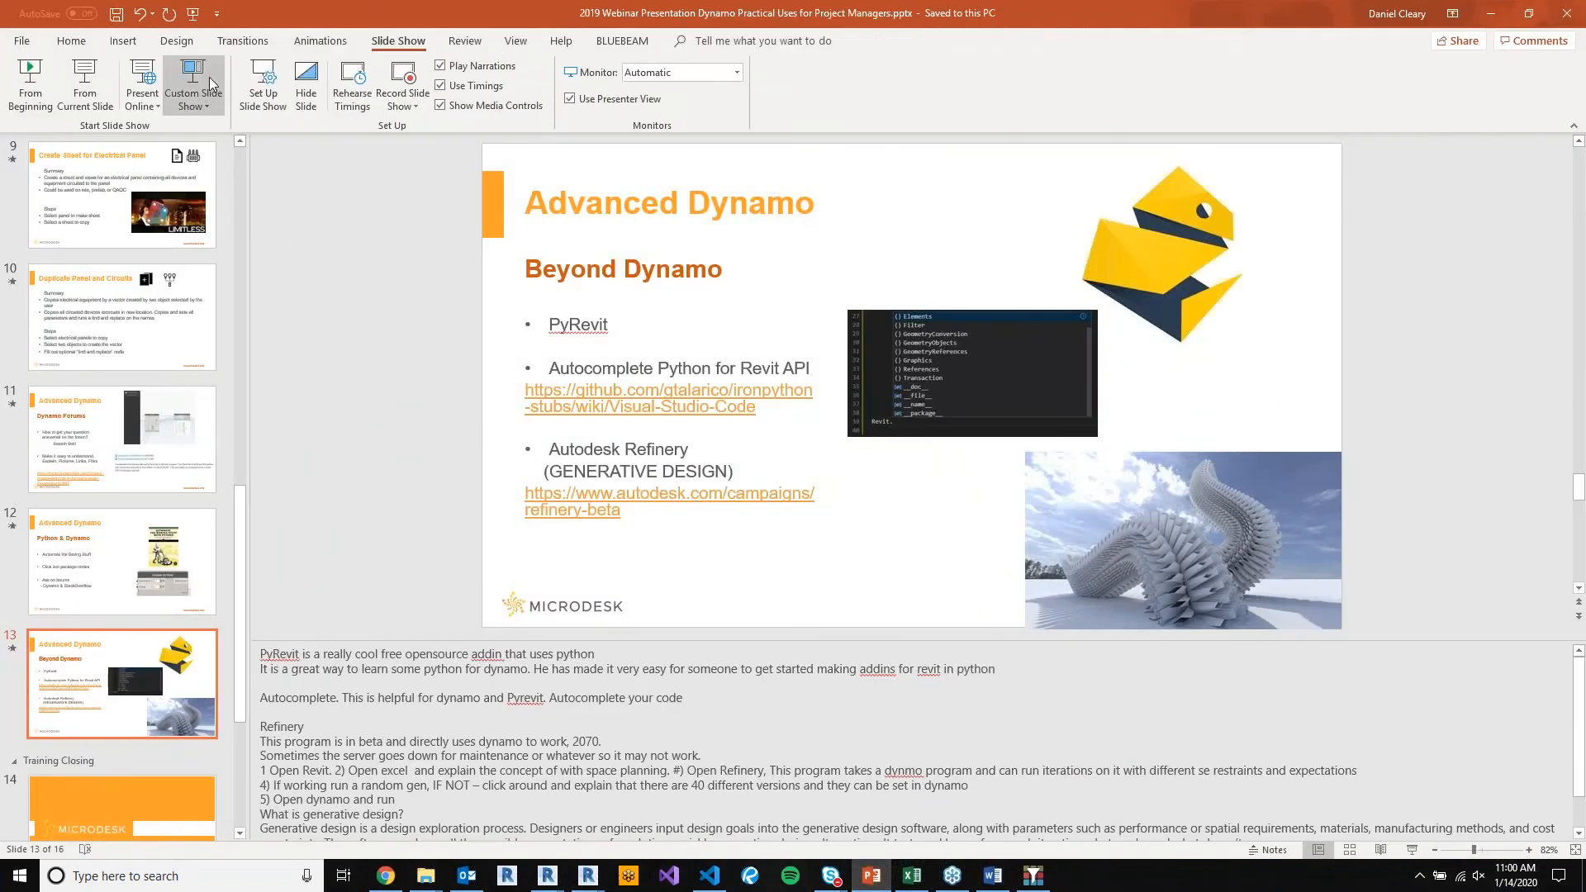
click(83, 81)
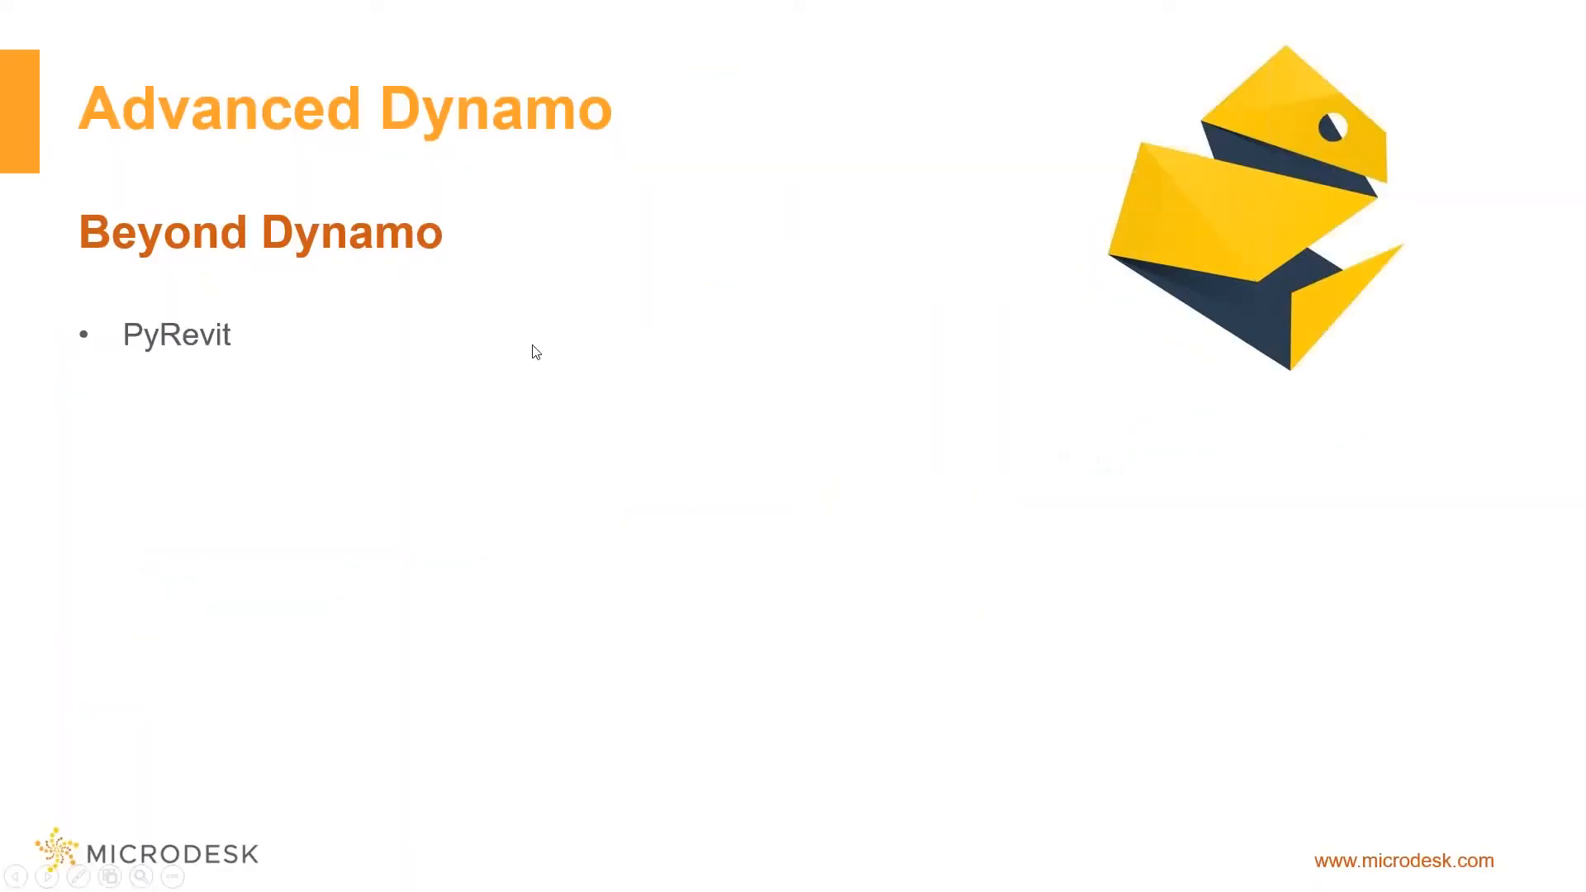